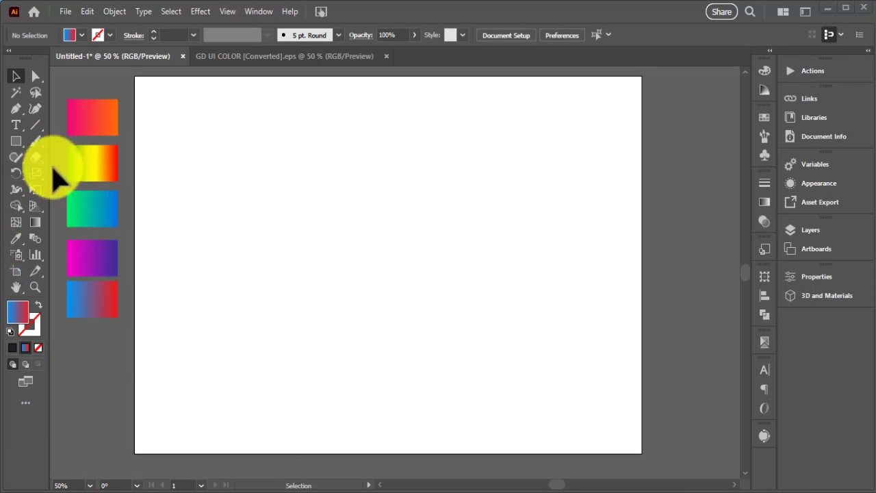
- Draw a 150 × 150 px square with the Rectangle tool
left_click(15, 141)
left_click(280, 177)
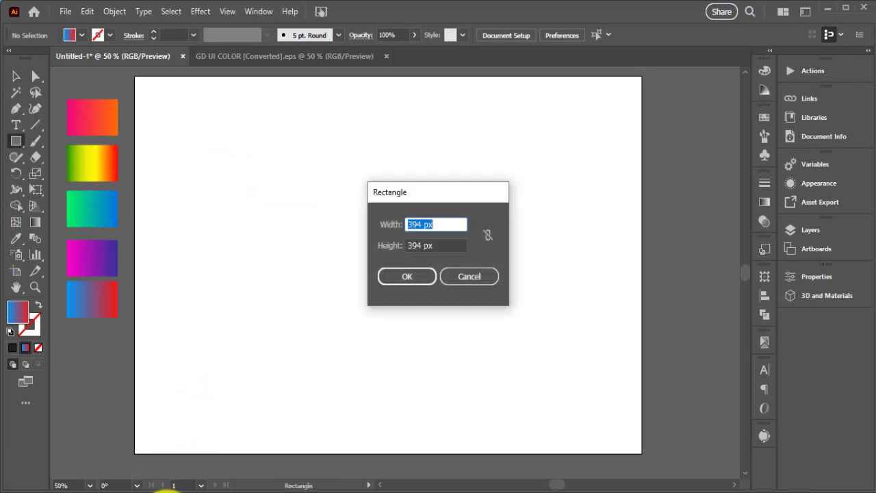
type("150")
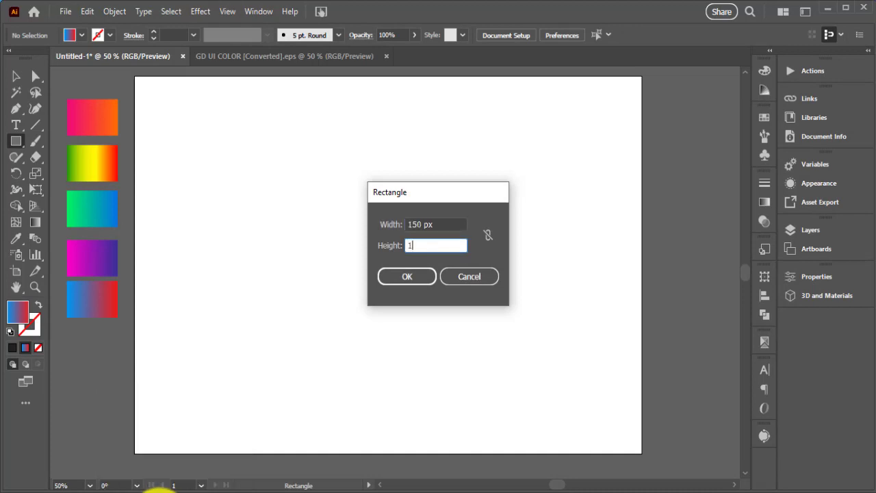
type("0")
key("Return")
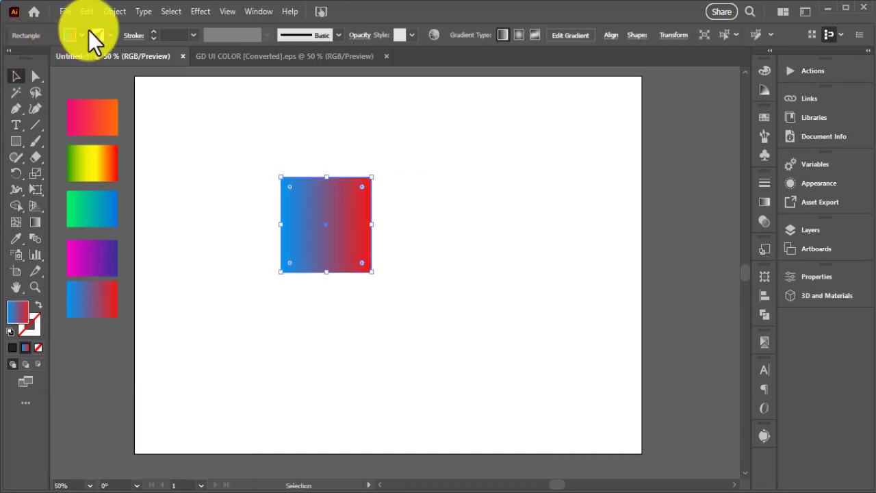
- Set the square to no fill with a black stroke, then deselect it
left_click(81, 35)
left_click(8, 58)
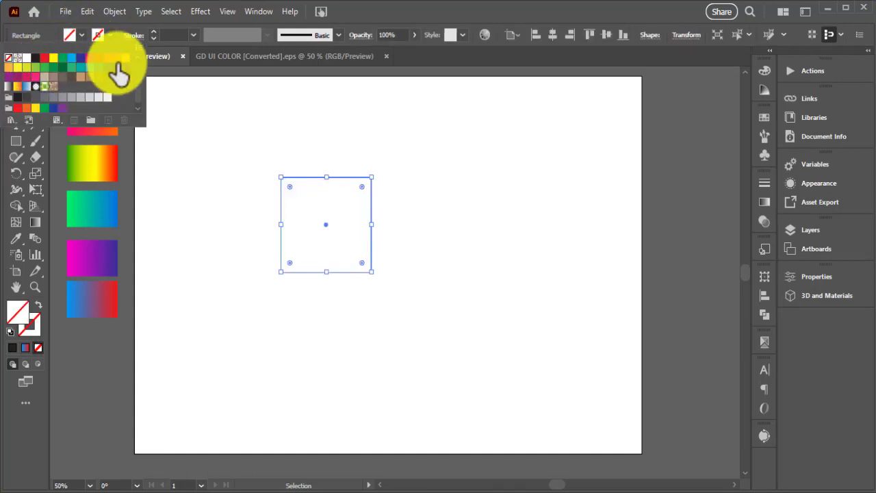
left_click(110, 36)
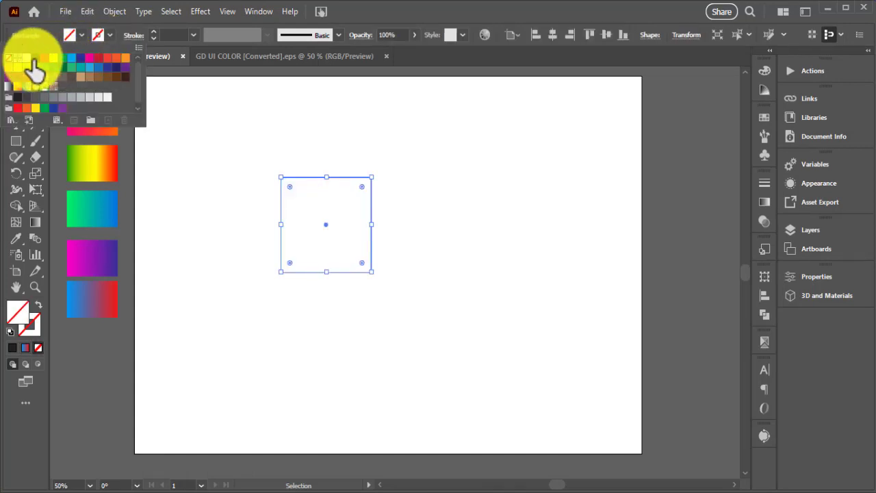
left_click(35, 58)
left_click(205, 165)
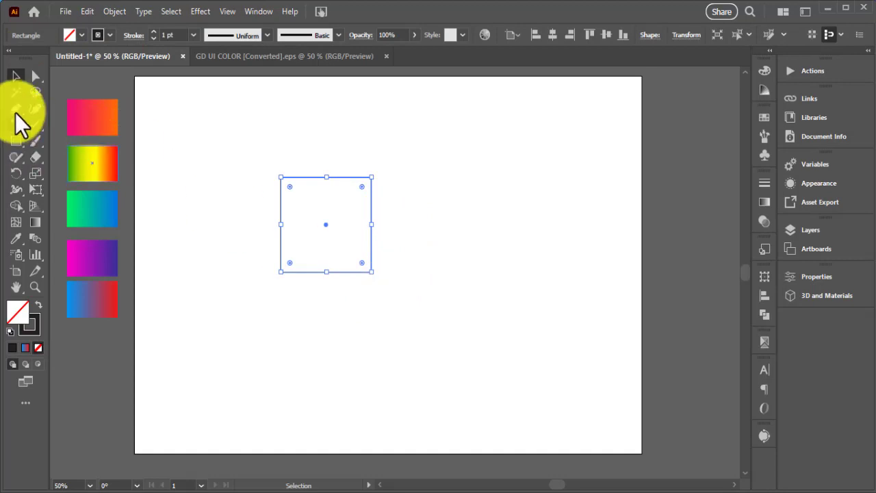
left_click(197, 165)
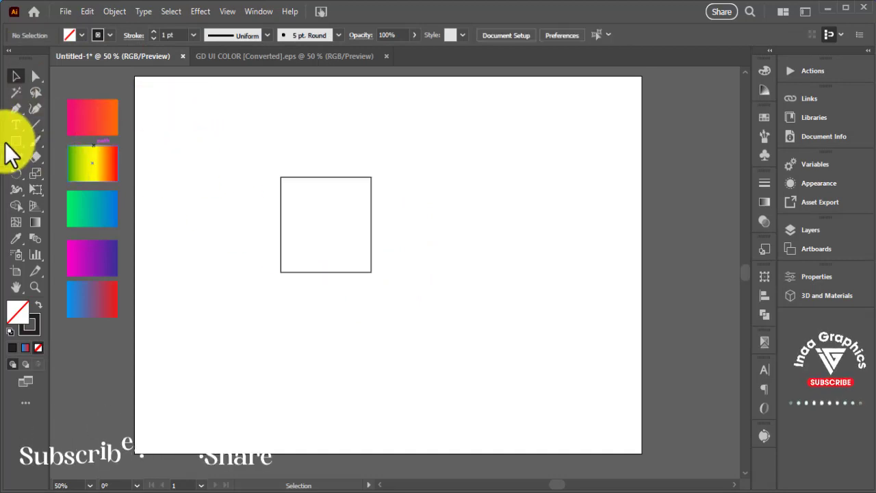
- Create a 300 px circle with the Ellipse tool
left_click_drag(19, 154, 49, 172)
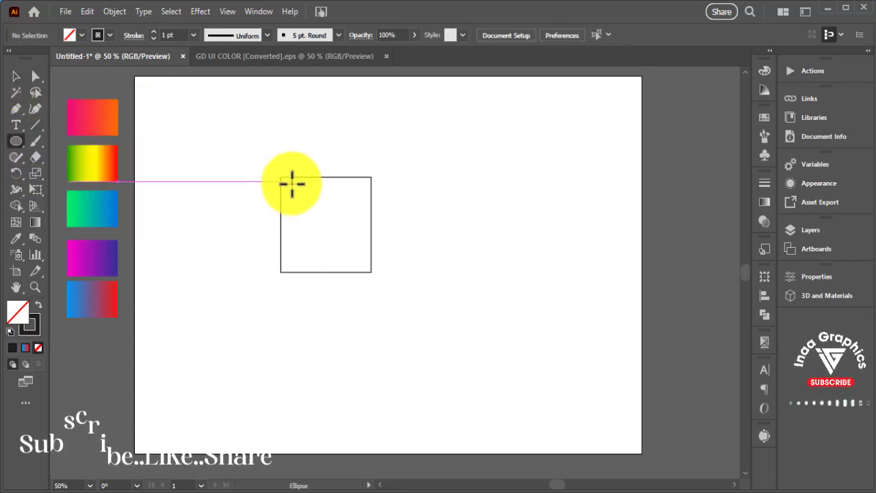
left_click(281, 177)
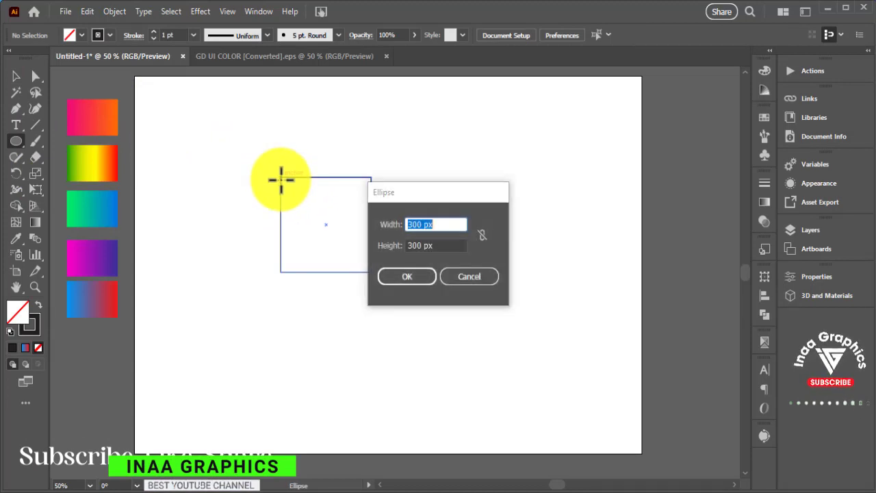
type("600")
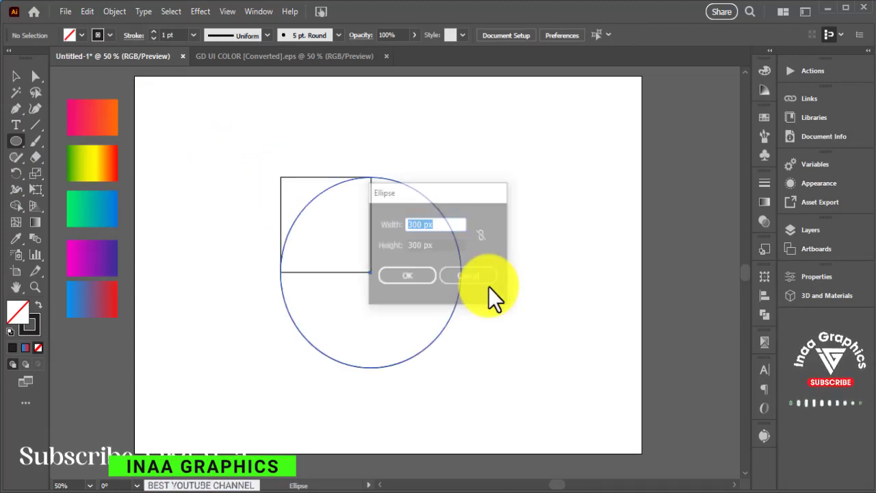
key("Return")
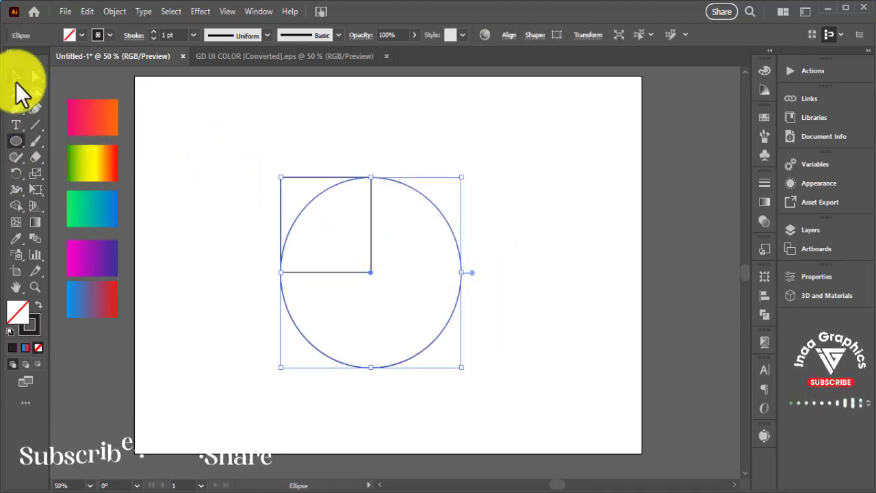
- Centre the circle on the square's top-left corner and select it for copying
left_click(15, 76)
left_click(541, 231)
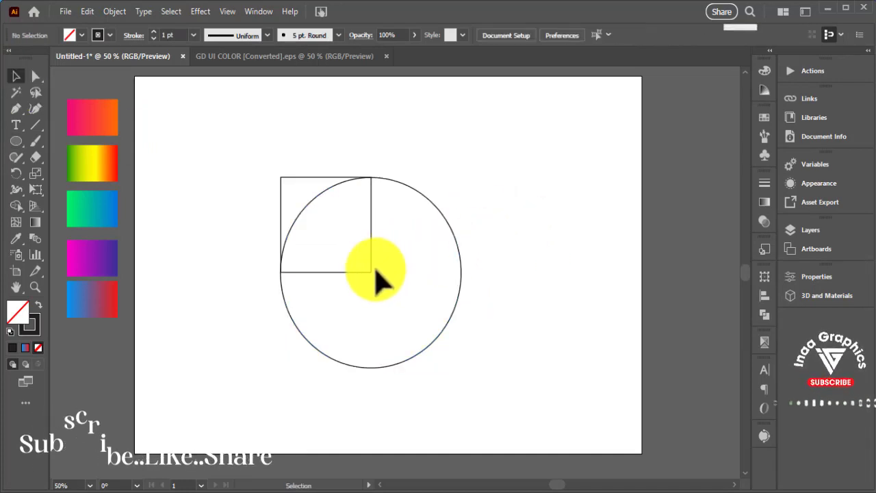
mouse_move(375, 277)
left_mouse_down()
mouse_move(334, 252)
mouse_move(279, 166)
left_mouse_up()
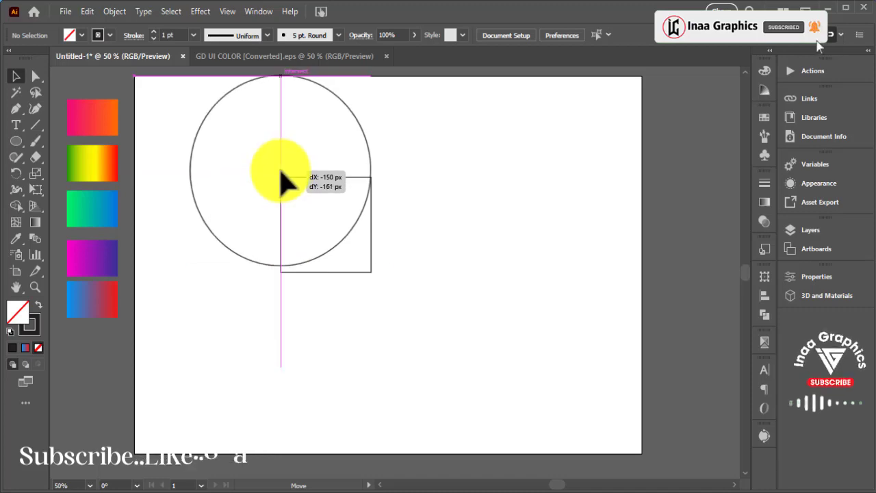
mouse_move(279, 166)
left_mouse_down()
mouse_move(282, 179)
mouse_move(394, 229)
left_mouse_up()
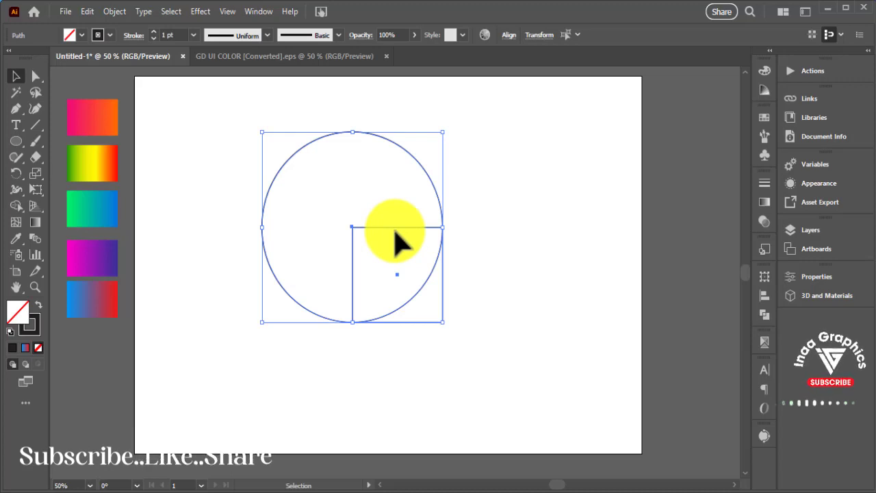
mouse_move(515, 164)
left_mouse_down()
mouse_move(368, 189)
mouse_move(540, 190)
mouse_move(531, 198)
left_mouse_up()
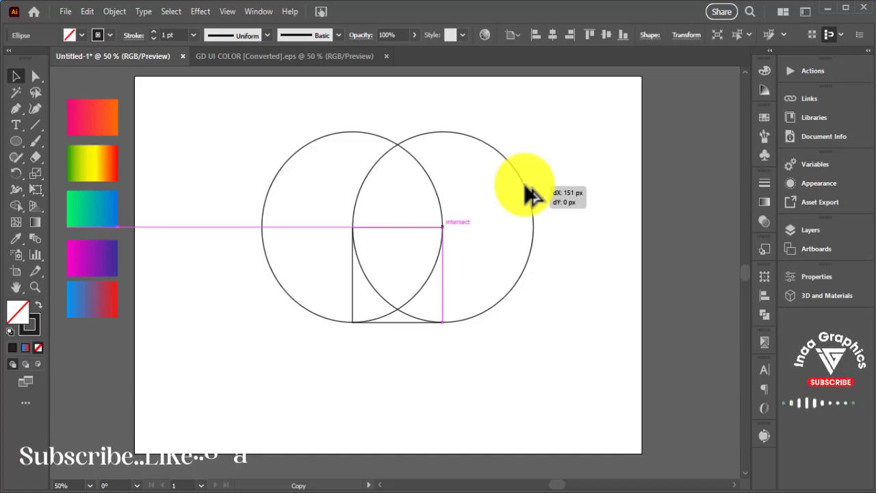
- Place a circle copy on the top-right corner, then duplicate the top pair downward
left_click_drag(528, 192, 530, 193)
left_click(587, 333)
mouse_move(223, 131)
left_mouse_down()
mouse_move(611, 210)
mouse_move(583, 198)
left_mouse_up()
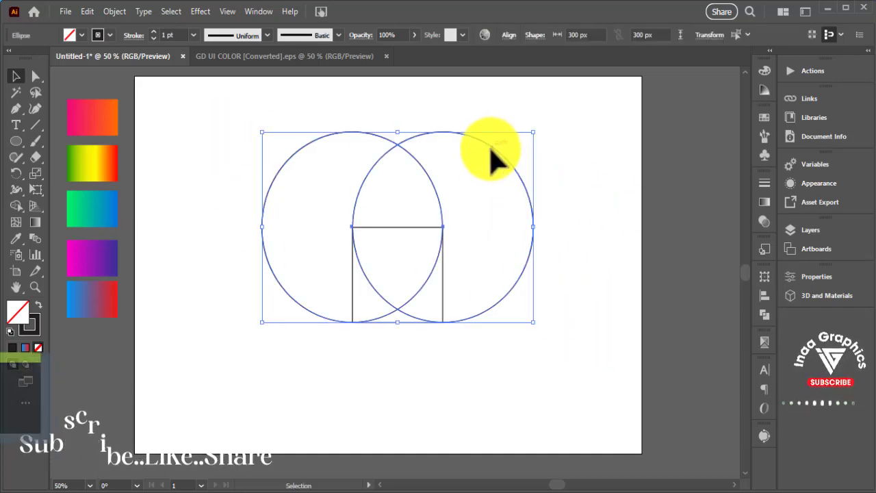
left_click_drag(493, 156, 486, 249)
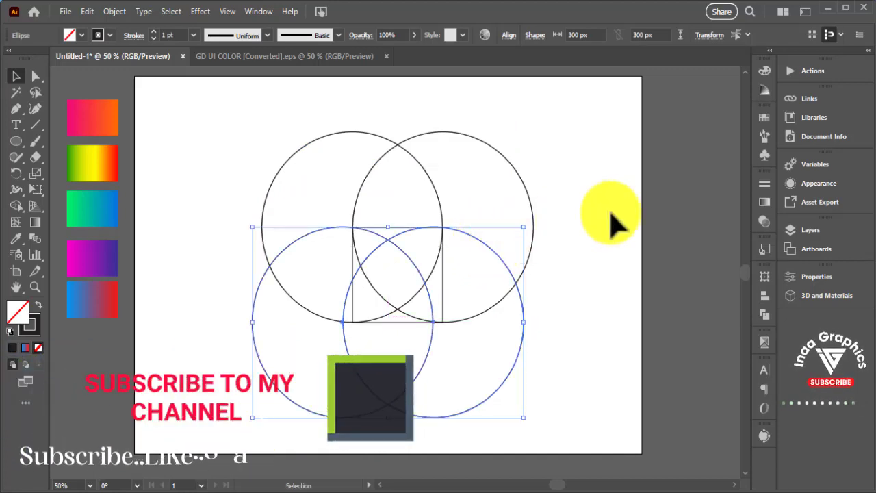
left_click(616, 220)
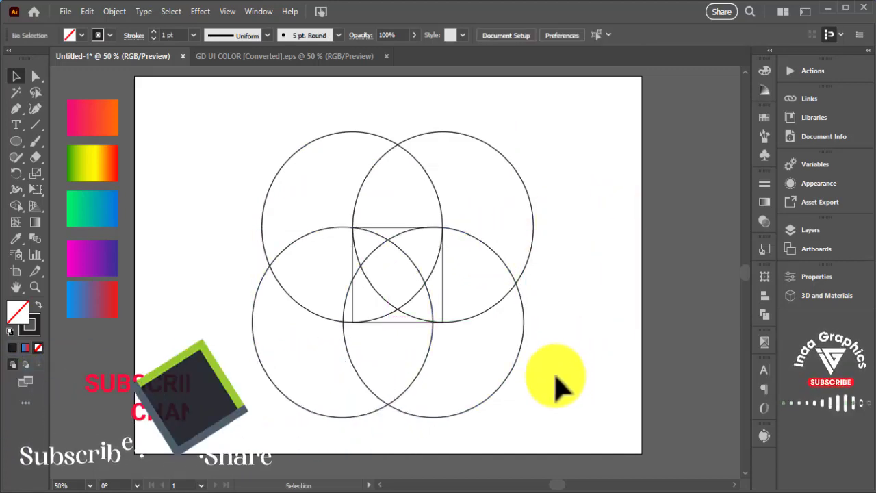
- Select all four circles and the square and align them horizontally centred
left_click_drag(556, 377, 264, 387)
left_click_drag(561, 157, 404, 189)
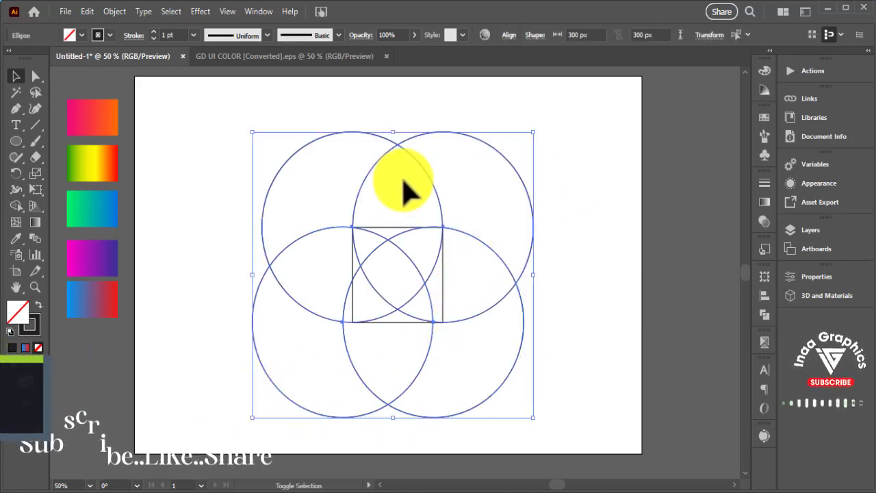
left_click(602, 165)
left_click_drag(277, 157, 401, 190)
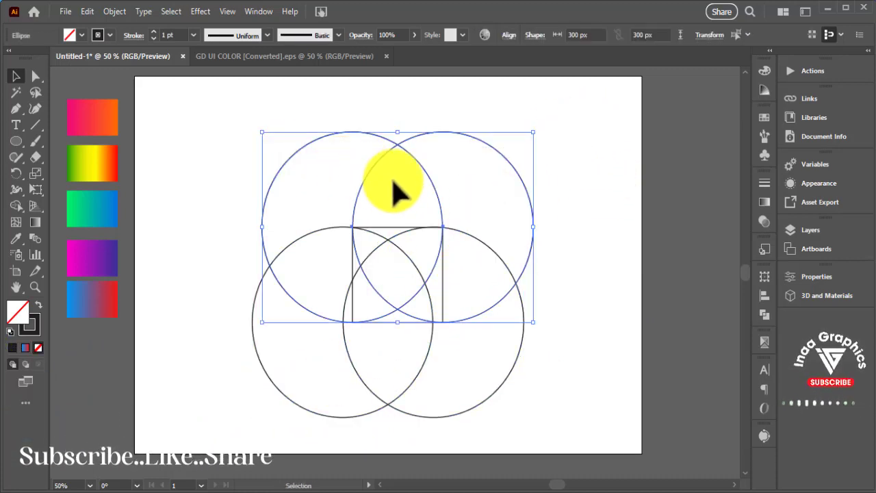
left_click_drag(565, 413, 306, 370)
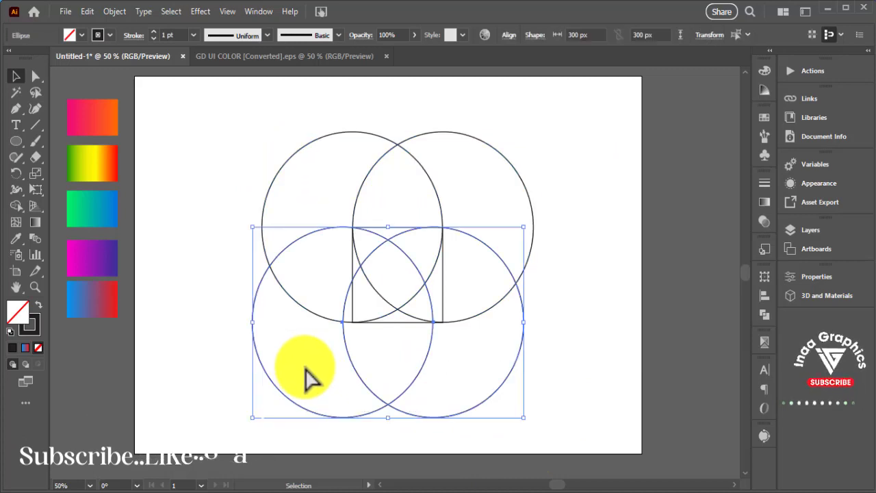
key("v")
left_click_drag(196, 180, 629, 352)
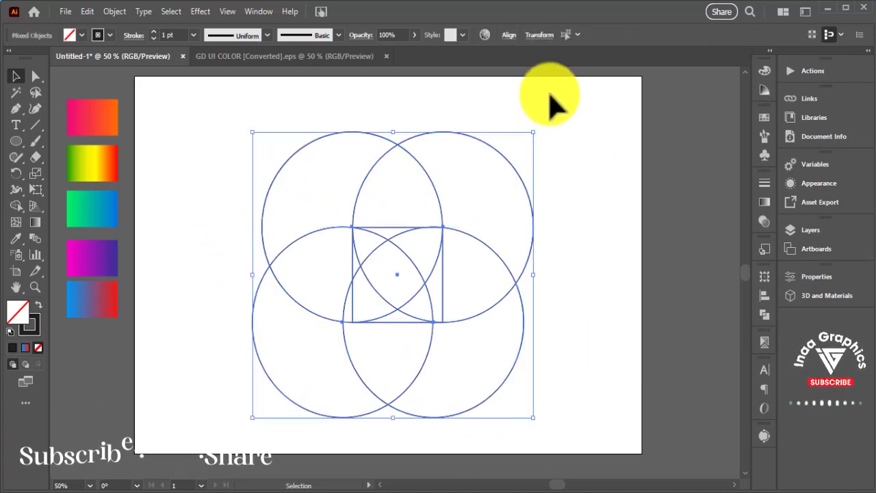
left_click(765, 295)
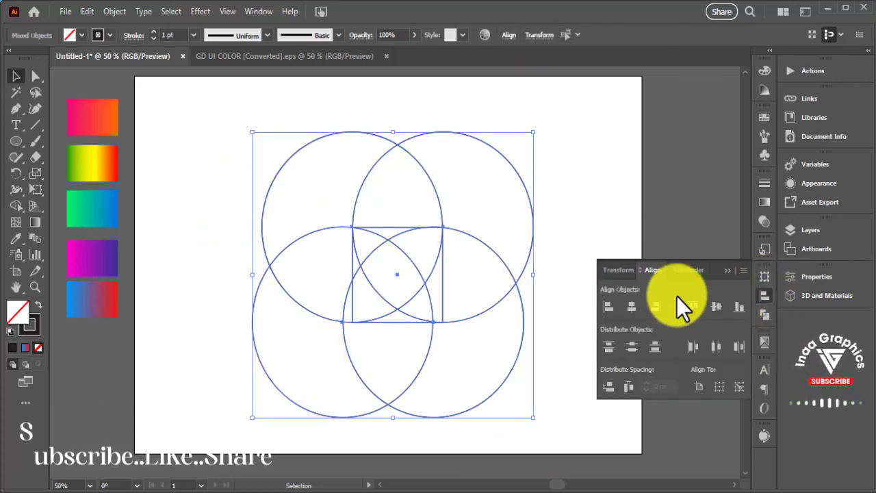
left_click(633, 308)
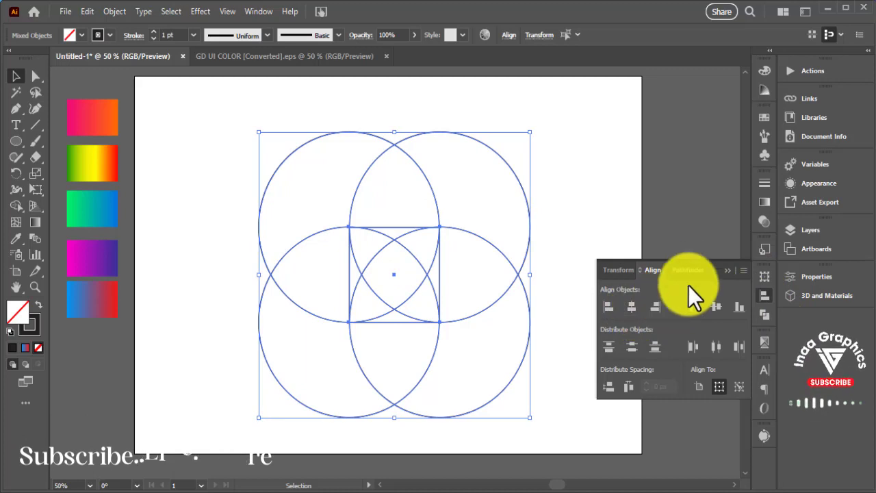
left_click(729, 271)
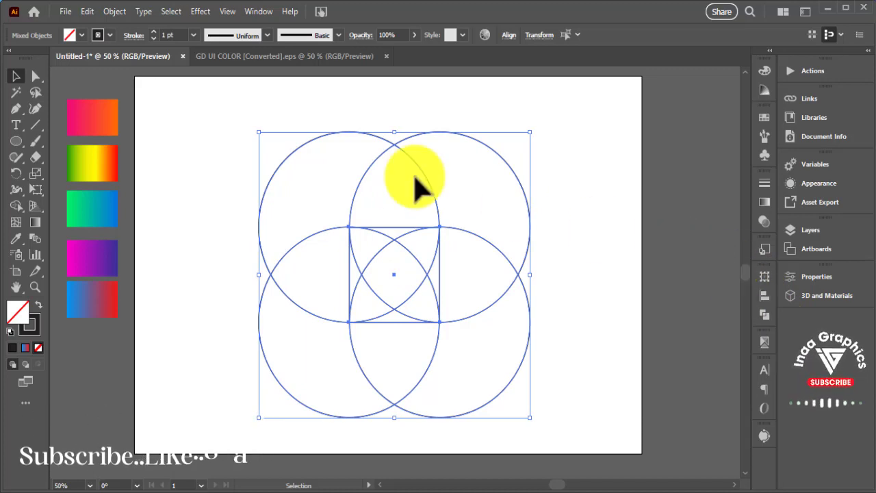
- Delete the four circles' outer crescents with the Shape Builder tool
left_click(20, 205)
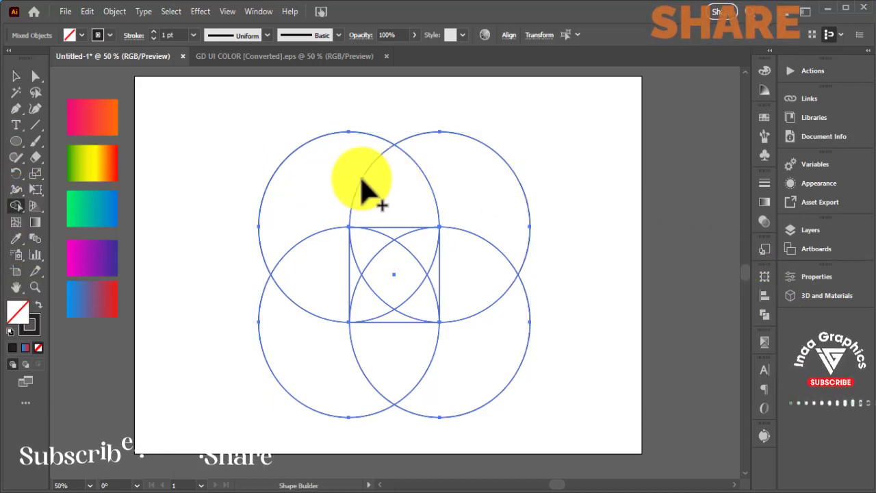
left_click(304, 185, "alt")
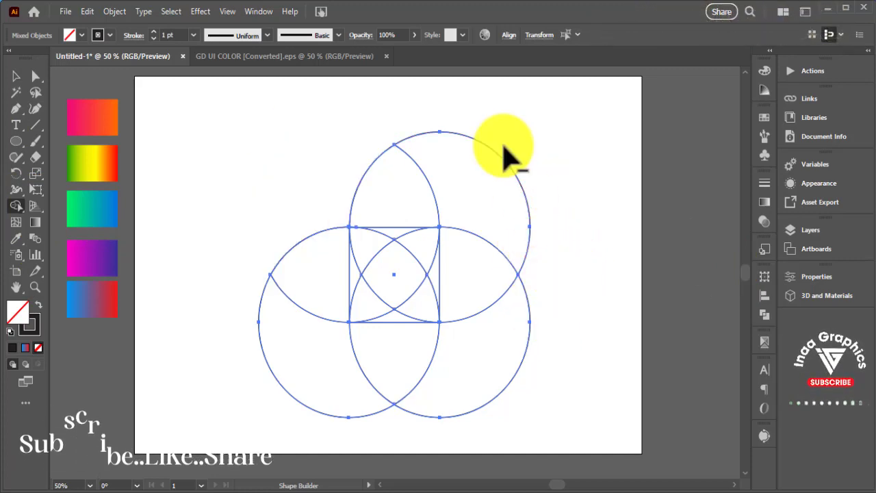
left_click(483, 190, "alt")
left_click(523, 387, "alt")
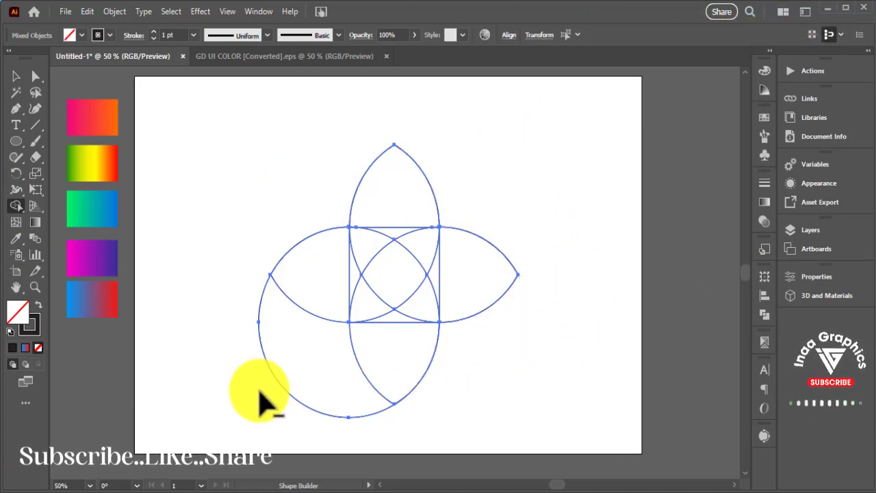
left_click(301, 379, "alt")
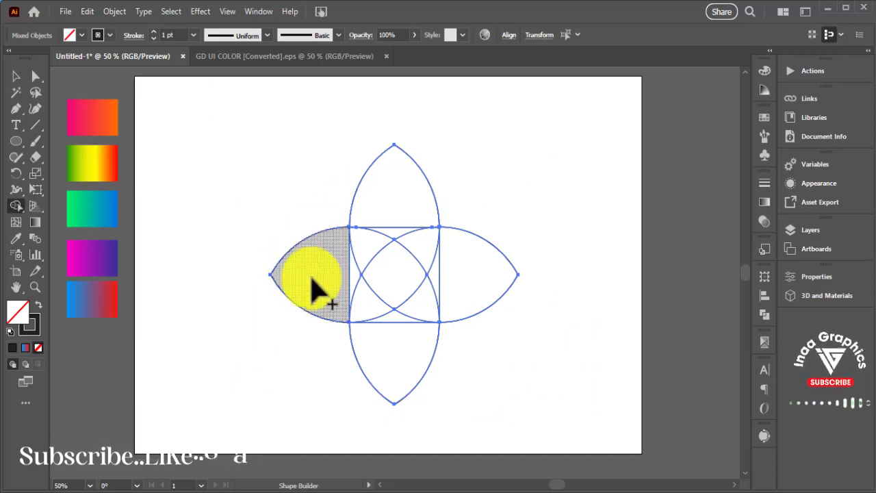
- Merge the left, top, right and bottom petals, then delete the extra top piece
left_click_drag(319, 288, 344, 271)
left_click_drag(361, 235, 366, 233)
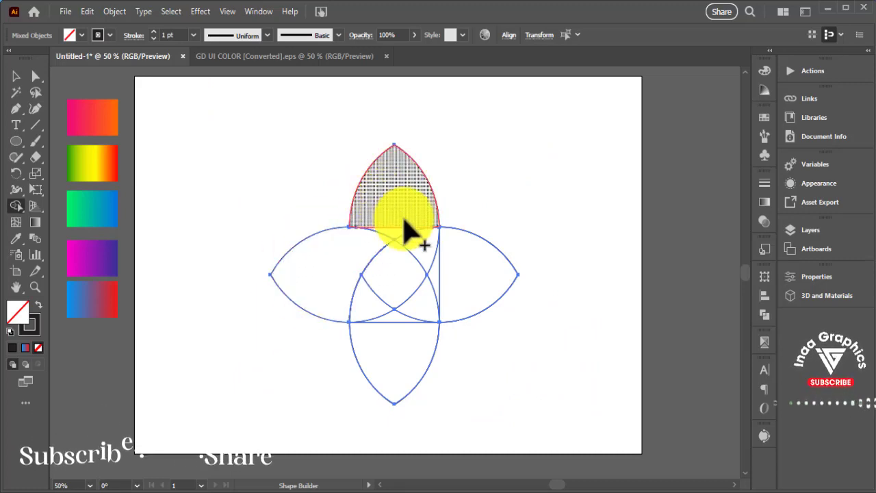
left_click_drag(424, 256, 421, 247)
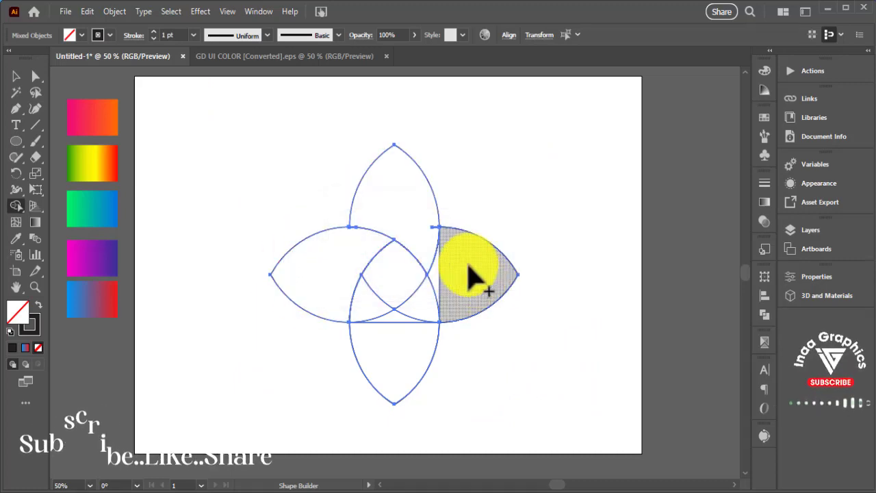
left_click_drag(460, 282, 424, 303)
left_click_drag(418, 352, 374, 301)
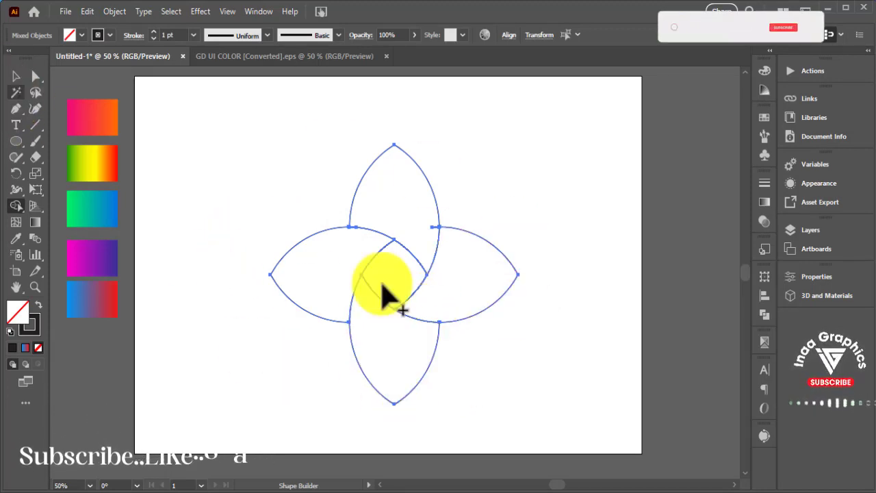
left_click(433, 225, "alt")
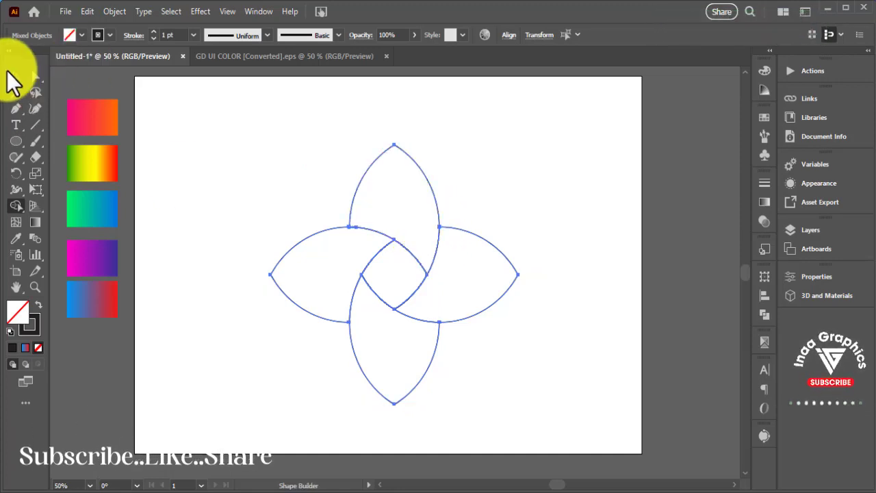
left_click(15, 76)
mouse_move(251, 147)
left_mouse_down()
mouse_move(254, 166)
mouse_move(479, 190)
mouse_move(506, 219)
mouse_move(505, 342)
mouse_move(479, 362)
left_mouse_up()
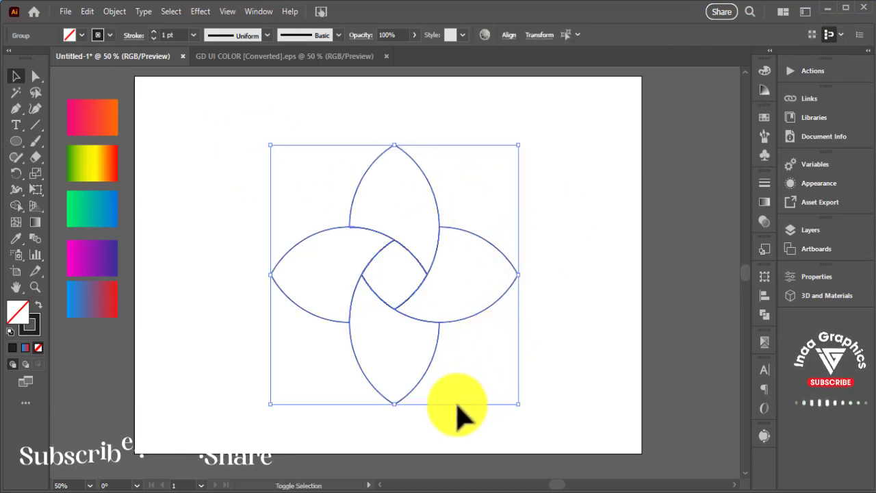
key("ctrl+z")
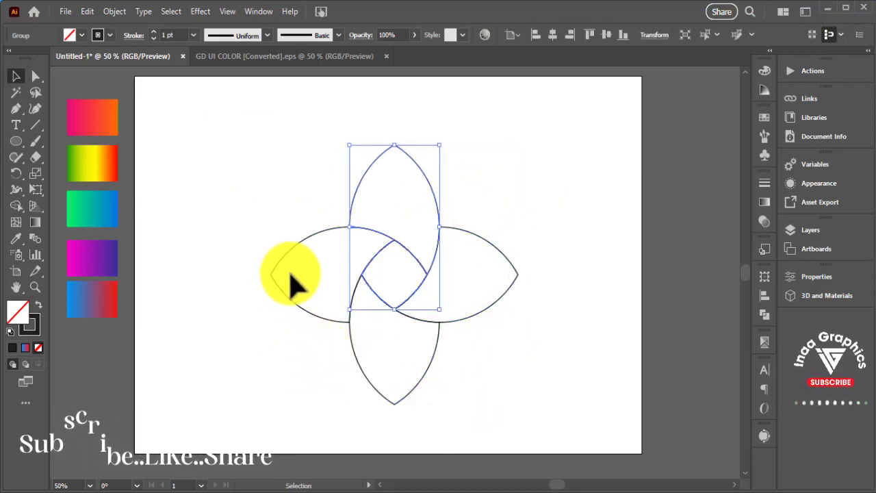
left_click(284, 259)
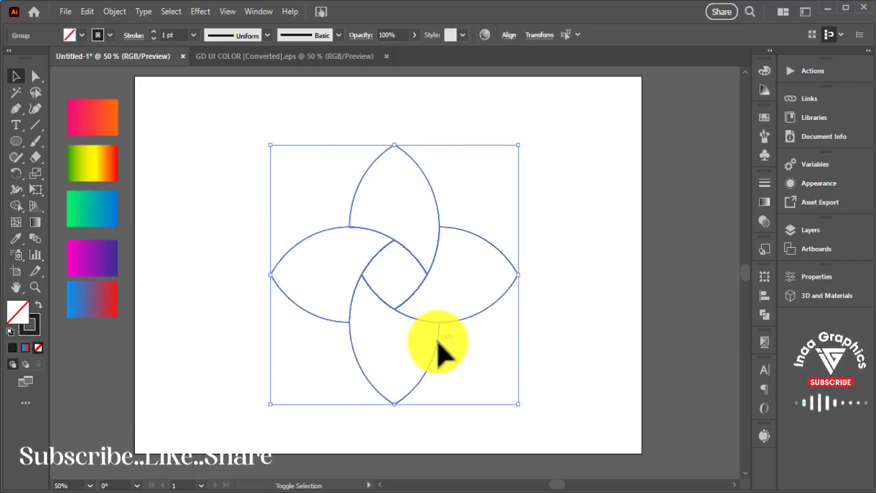
key("ctrl+z")
left_click(473, 317)
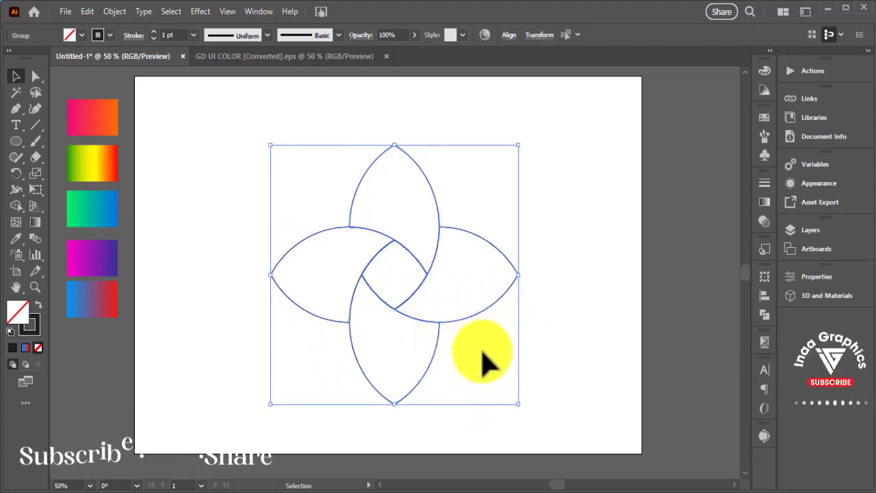
left_click(580, 233)
left_click_drag(316, 128, 460, 182)
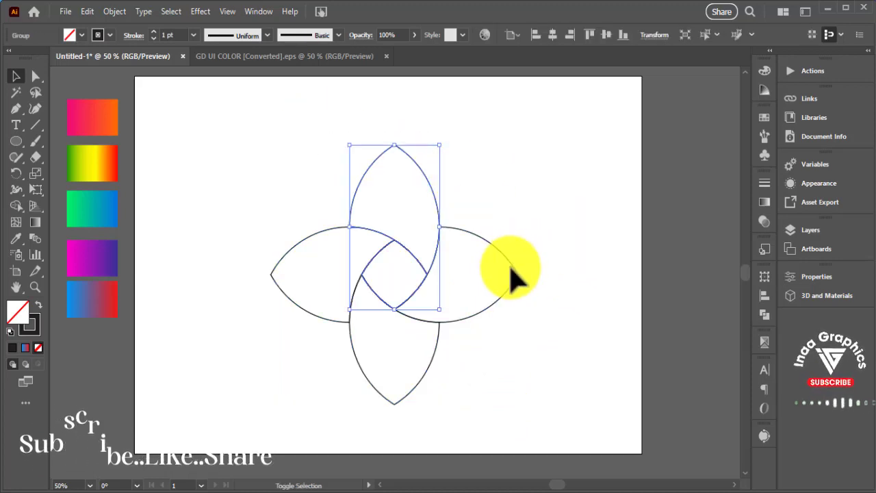
left_click(512, 275)
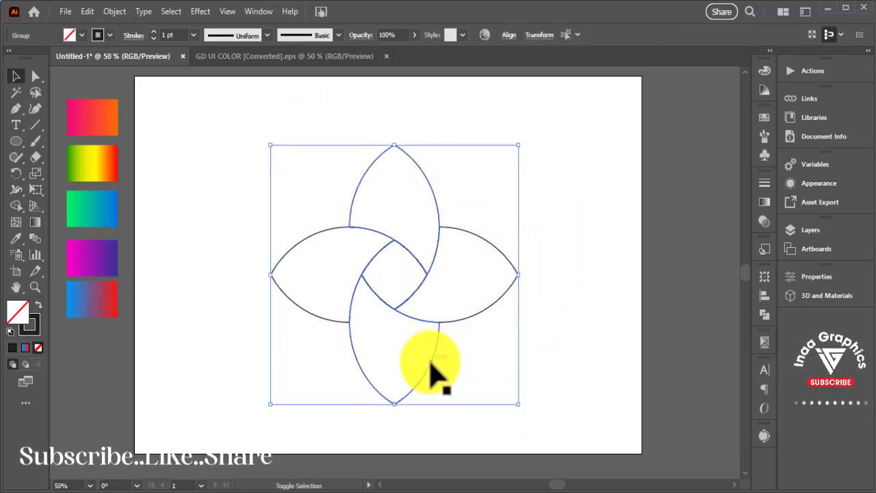
left_click(400, 352)
left_click(265, 200)
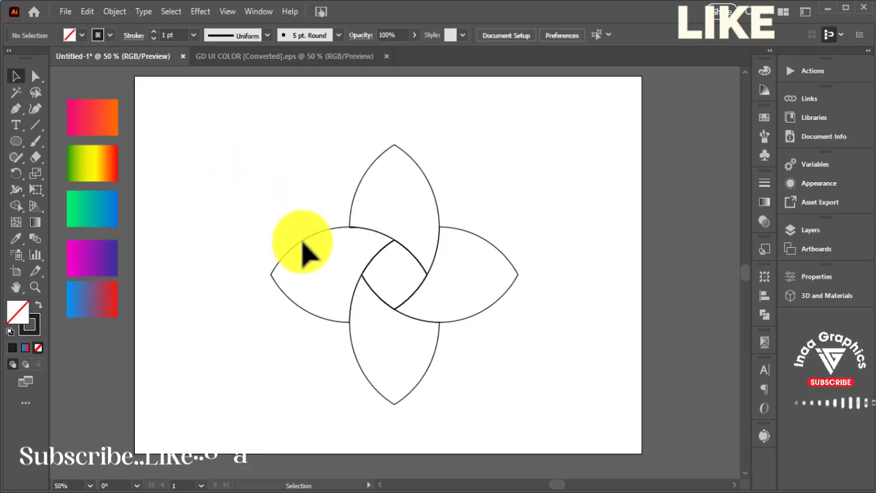
left_click_drag(283, 138, 503, 198)
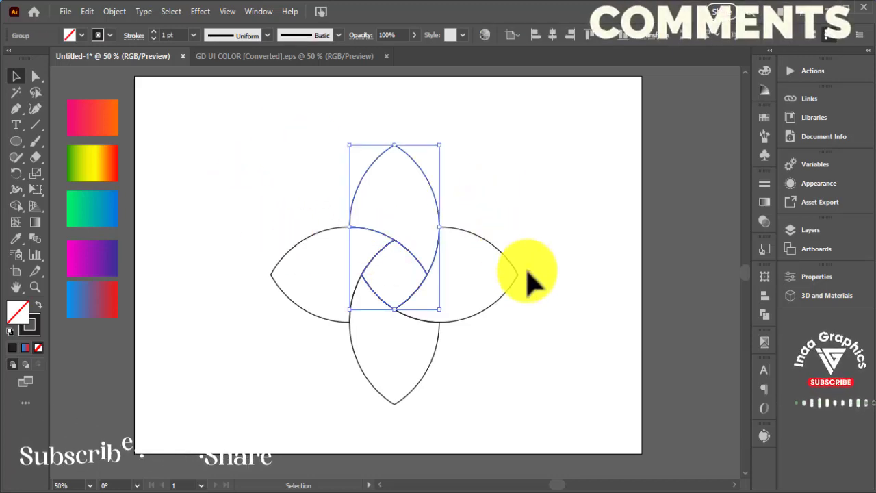
key("ctrl+a")
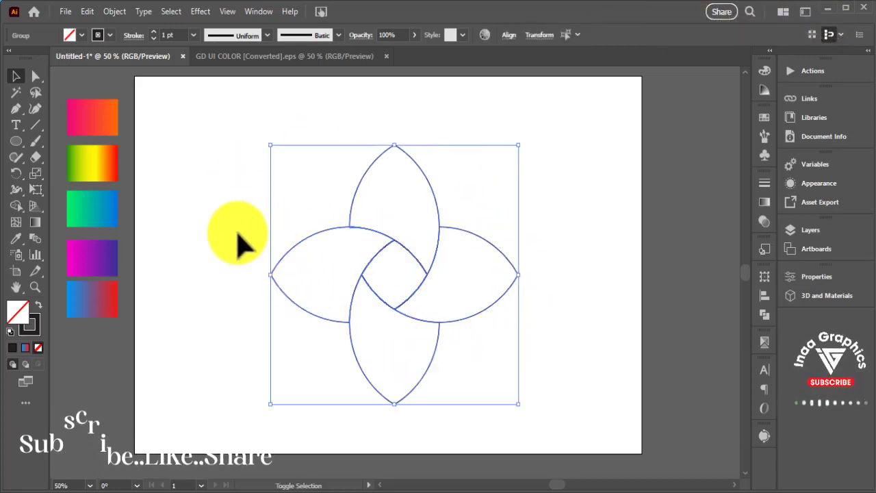
key("v")
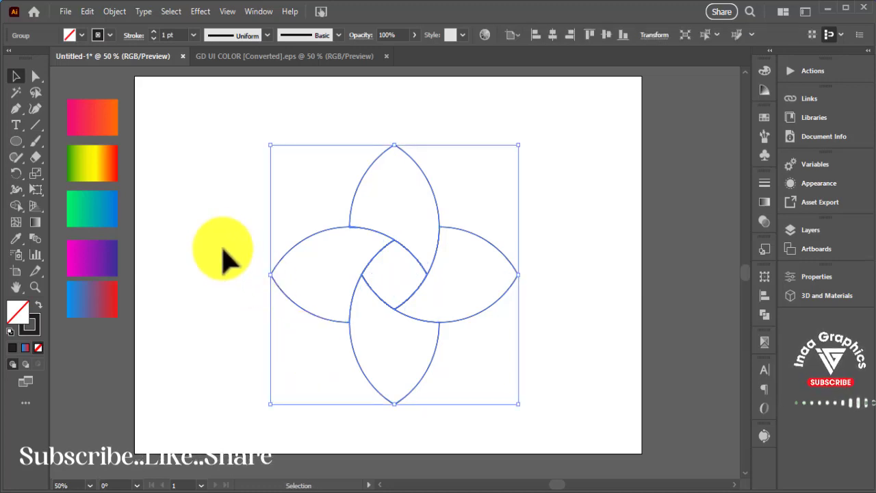
left_click_drag(233, 260, 308, 397)
left_click(418, 404)
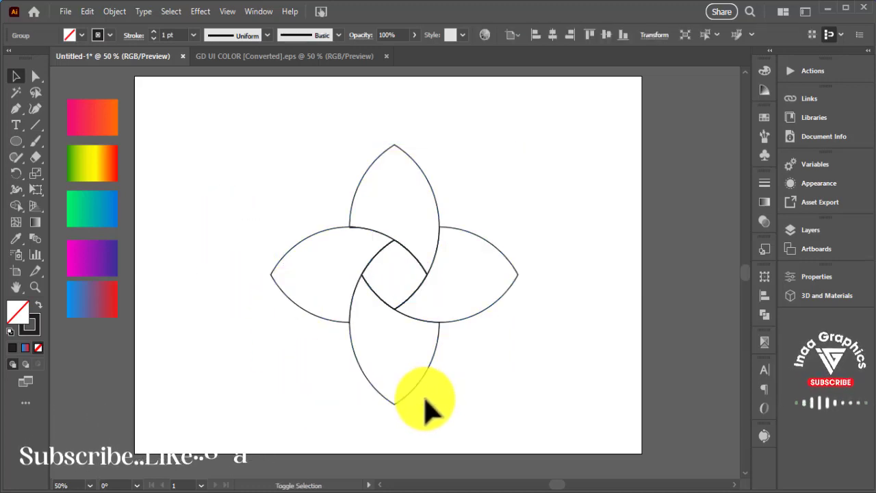
left_click(415, 401)
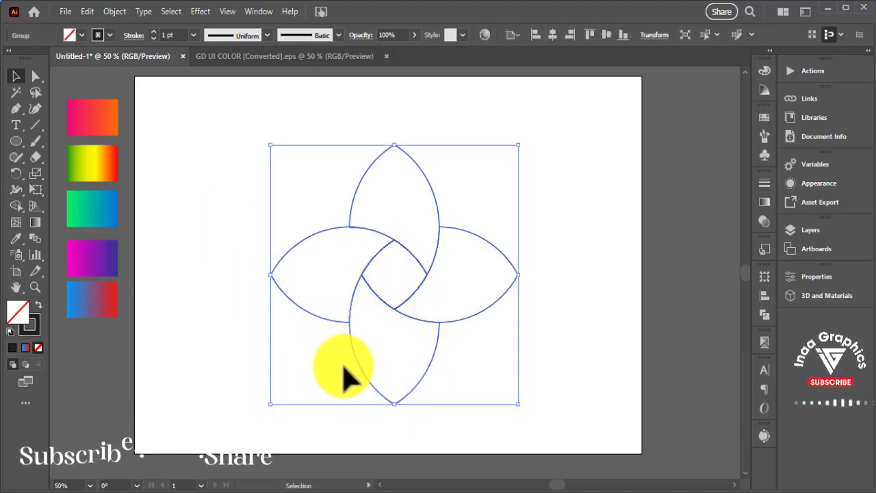
key("Delete")
key("ctrl+z")
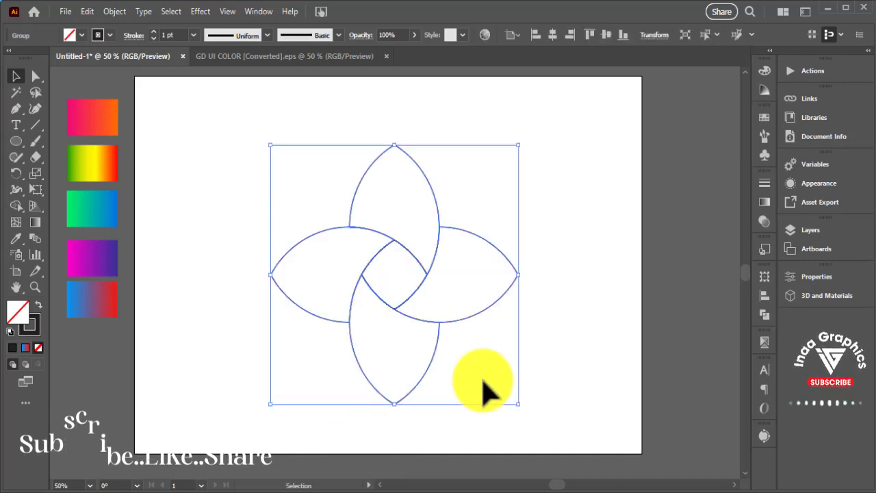
key("Delete")
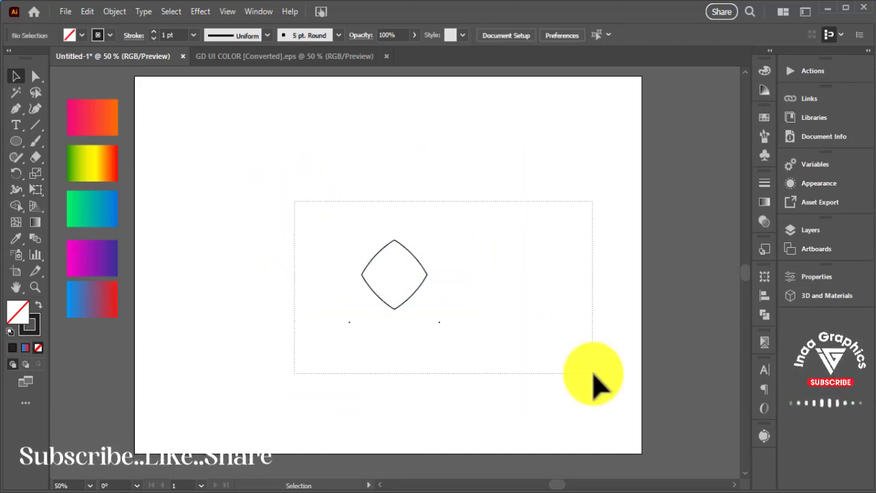
left_click_drag(293, 201, 593, 384)
key("Delete")
- Restore the four-petal shape and fill it red
key("ctrl+z")
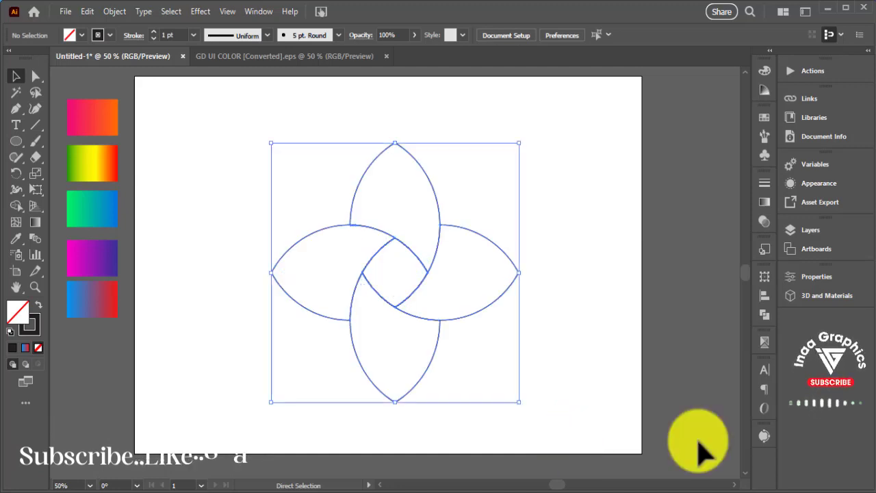
left_click(77, 36)
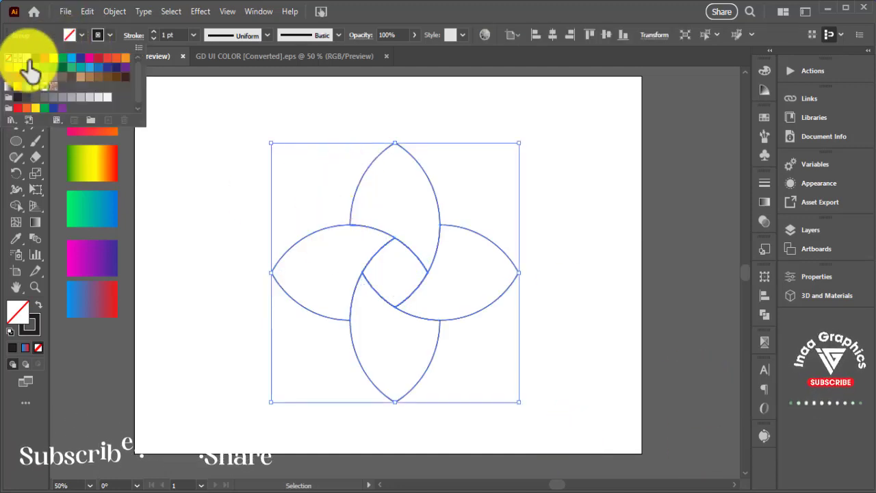
left_click(36, 58)
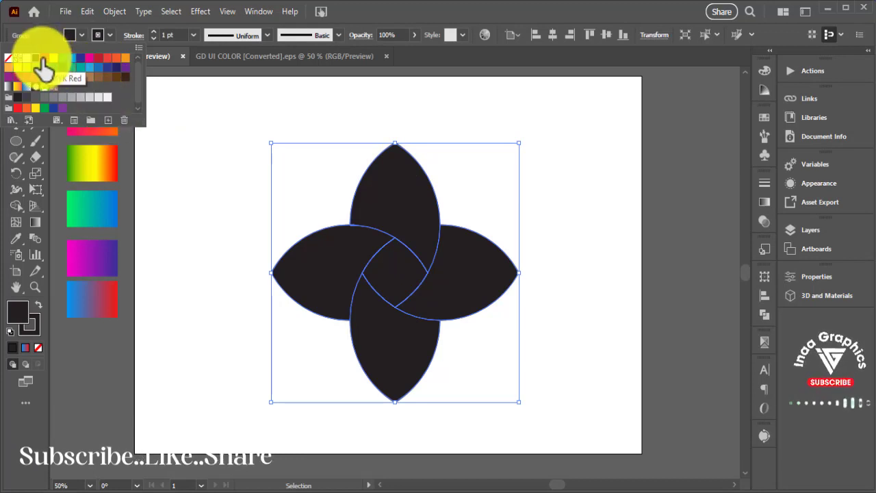
left_click(81, 68)
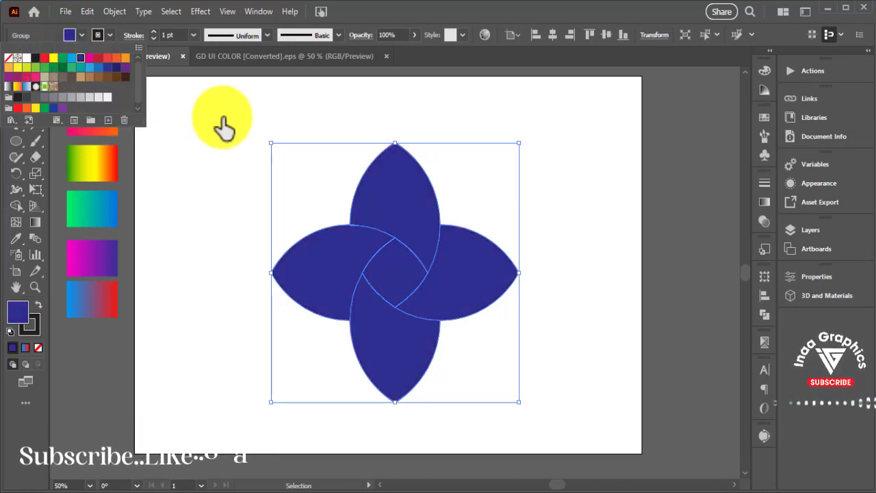
left_click(44, 58)
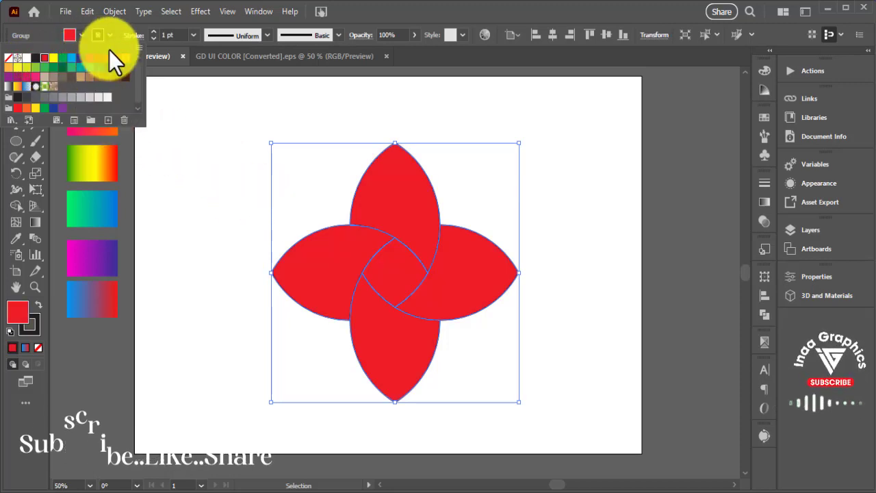
- Raise the knot's stroke weight to 16 pt
left_click(153, 32)
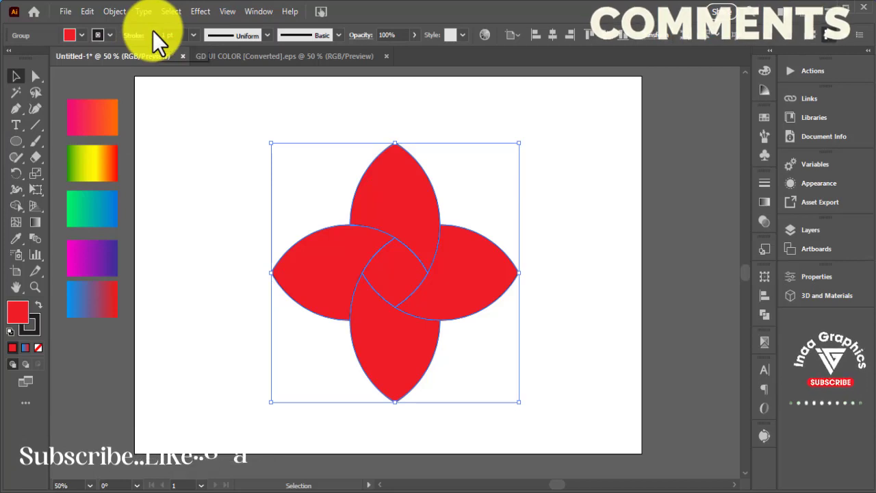
left_click(153, 31)
left_click(153, 31)
type("16")
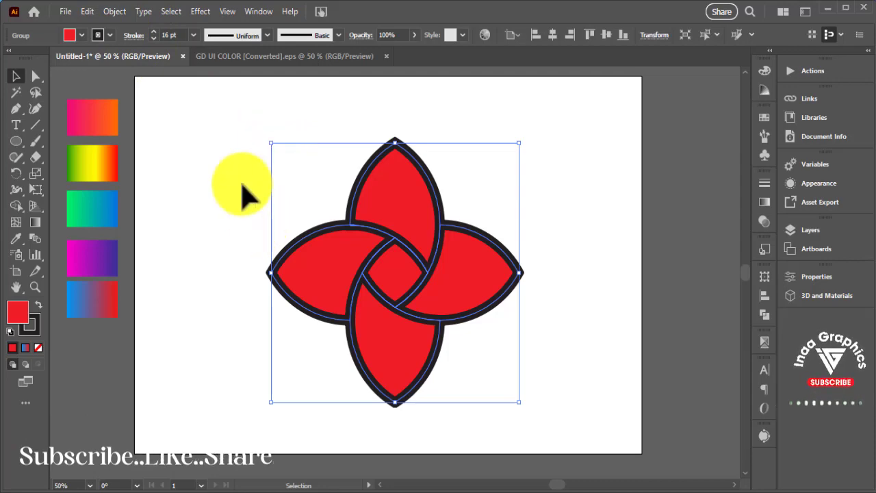
- Expand the strokes and remove dark outline pieces along all four arcs
left_click(232, 188)
key("shift+m")
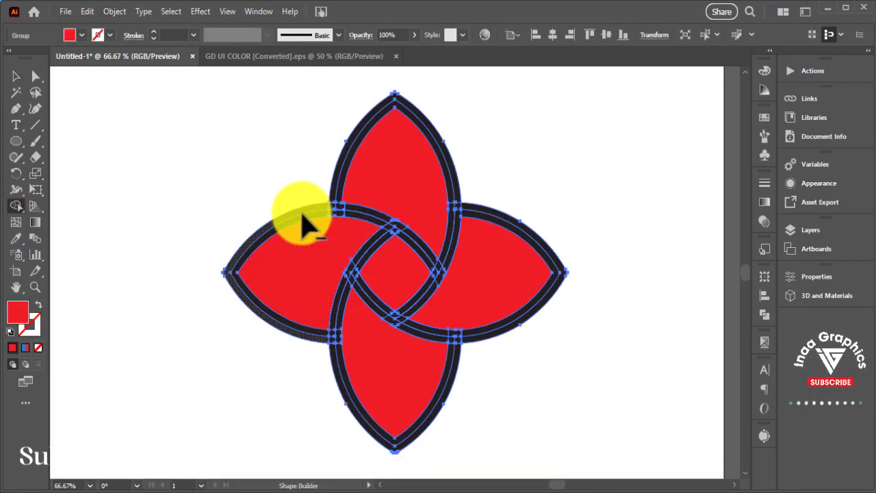
key("ctrl+equal")
key("ctrl+equal")
mouse_move(380, 221)
left_mouse_down()
mouse_move(369, 287)
mouse_move(233, 438)
left_mouse_up()
left_click_drag(250, 408, 252, 404)
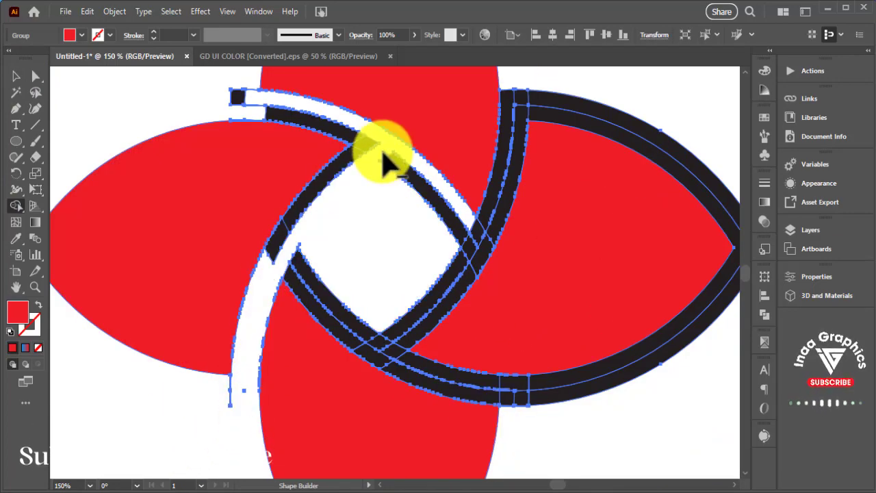
key("ctrl+minus")
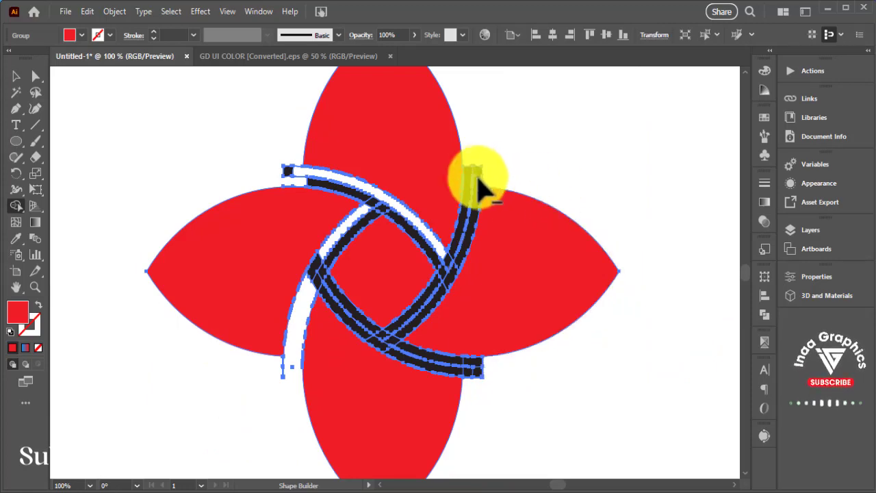
left_click_drag(471, 200, 404, 342)
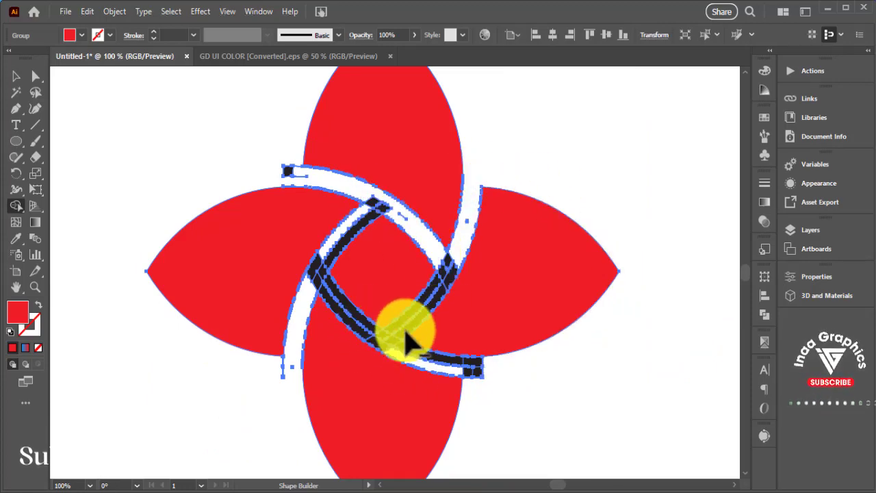
- Remove the remaining dark band pieces around the centre, corners and bottom
left_click(17, 76)
left_click(524, 249)
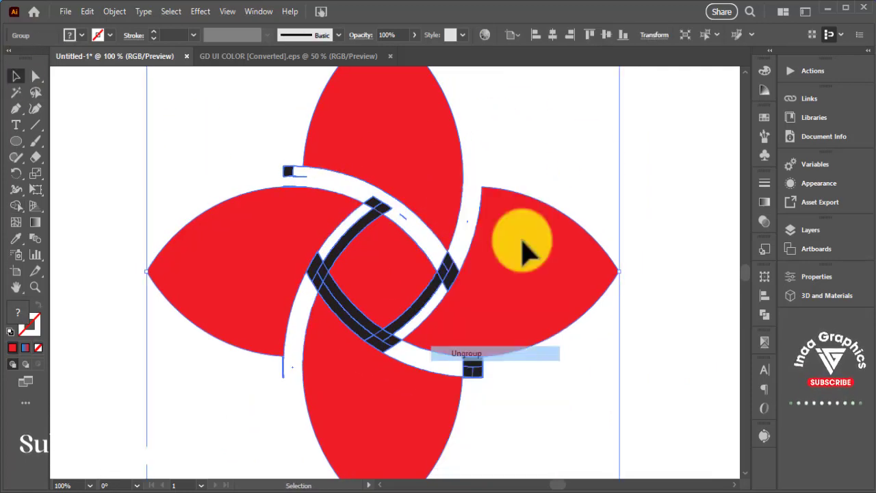
left_click(441, 205)
left_click(582, 172)
key("ctrl+plus")
key("ctrl+plus")
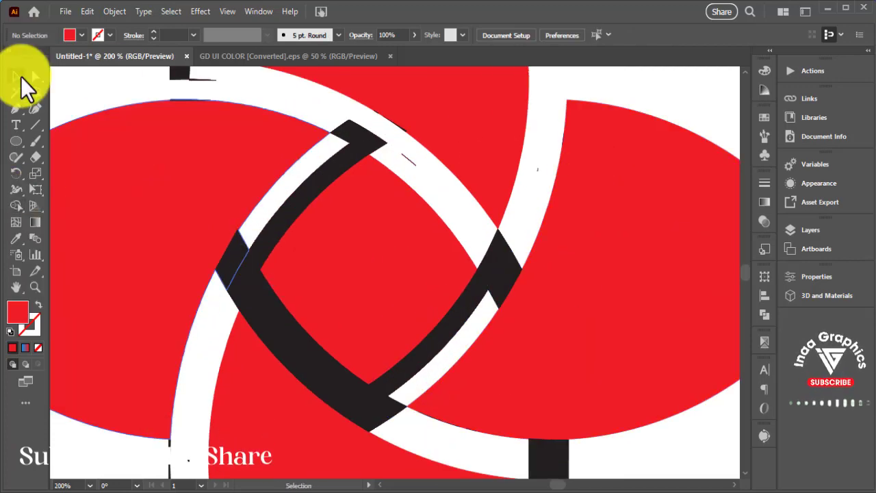
key("ctrl+a")
key("shift+m")
mouse_move(312, 254)
left_mouse_down()
mouse_move(426, 117)
mouse_move(453, 146)
left_mouse_up()
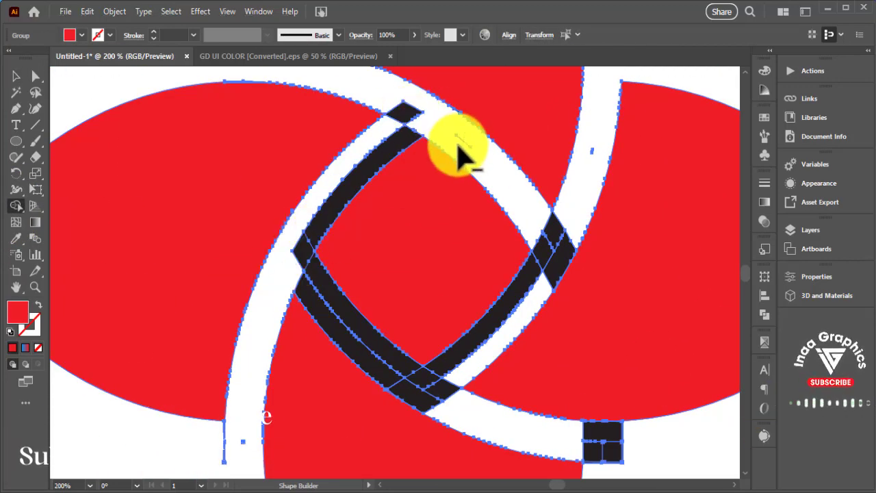
left_click_drag(342, 315, 246, 411)
left_click_drag(479, 328, 561, 226)
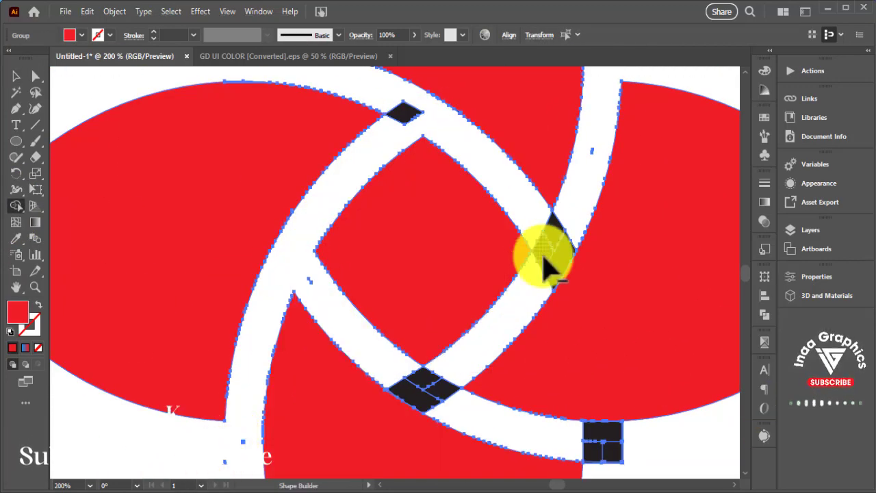
left_click_drag(647, 449, 426, 376)
left_click_drag(317, 293, 403, 113)
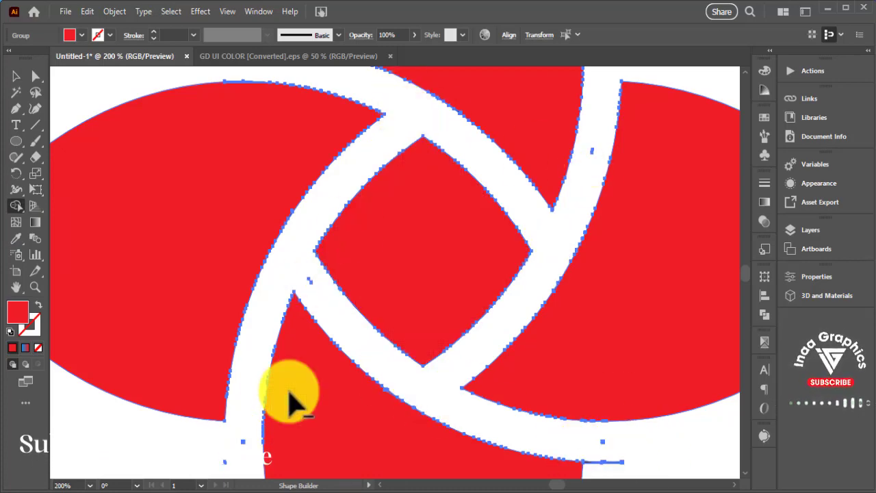
left_click_drag(551, 466, 496, 328)
- Ungroup the knot artwork group
key("ctrl+1")
key("v")
right_click(351, 162)
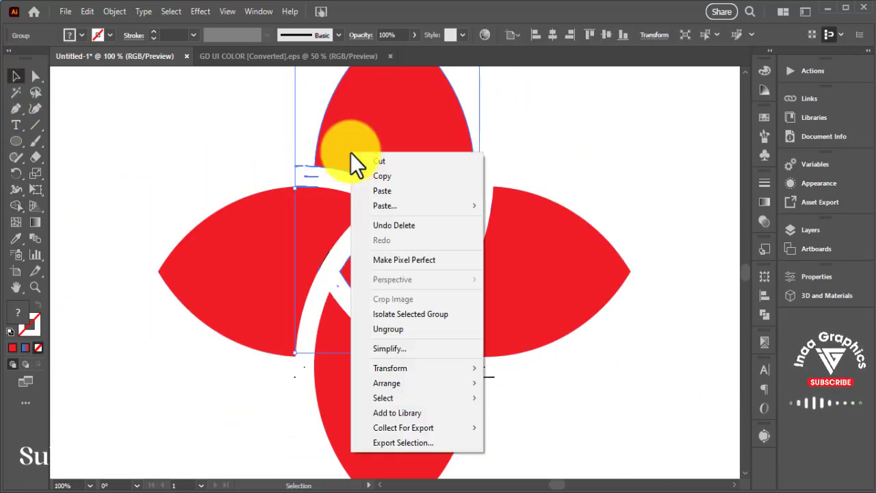
key("Escape")
scroll(317, 151, "up", 5)
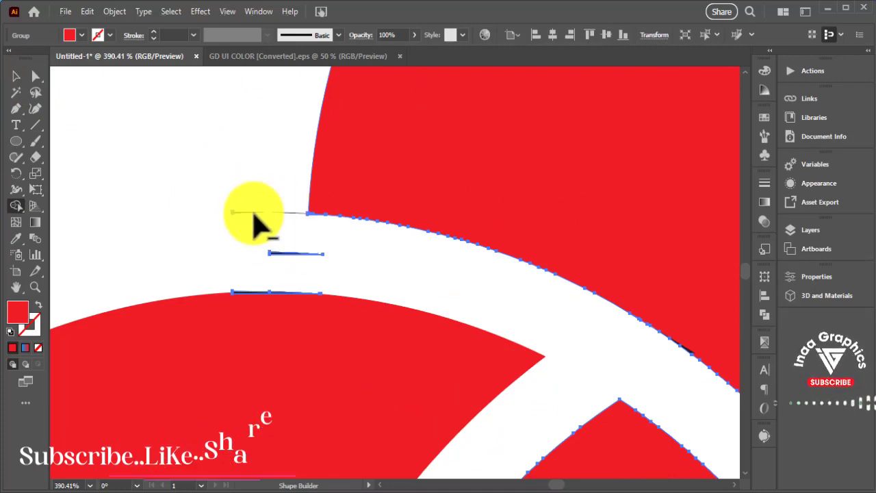
left_click(225, 195)
key("ctrl+1")
right_click(390, 161)
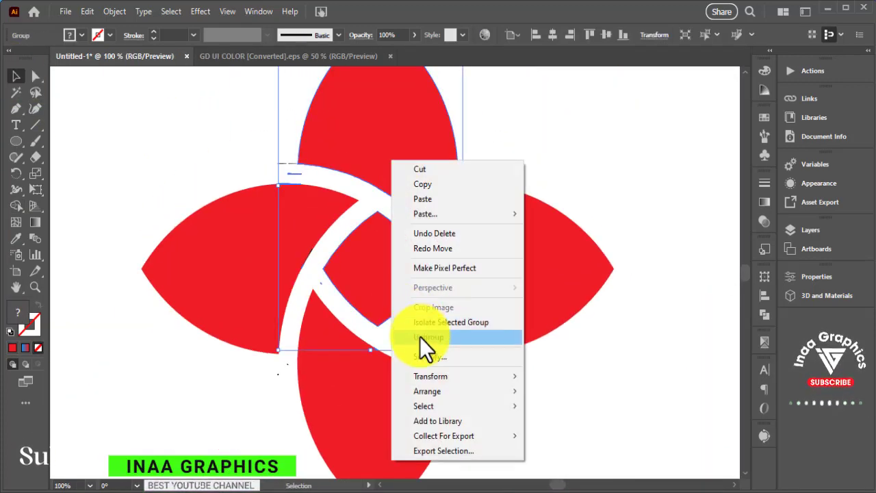
left_click(419, 336)
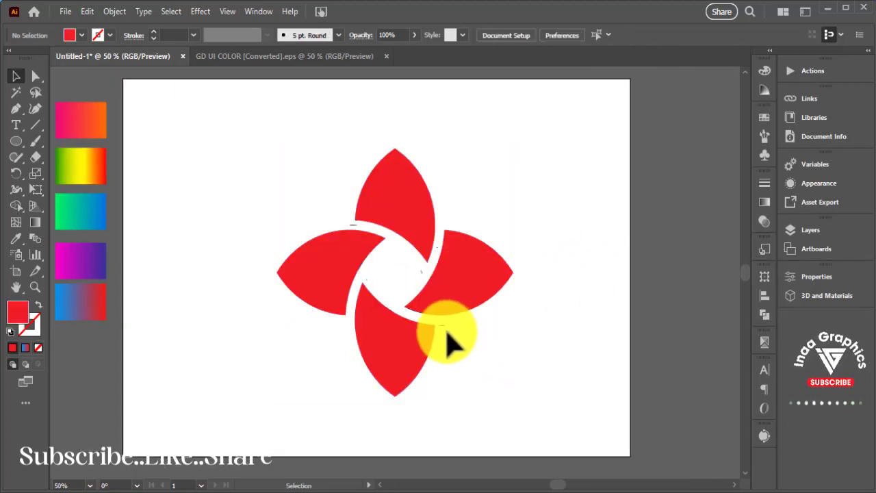
- Ungroup the bottom and right petals, test-moving each and undoing
right_click(445, 334)
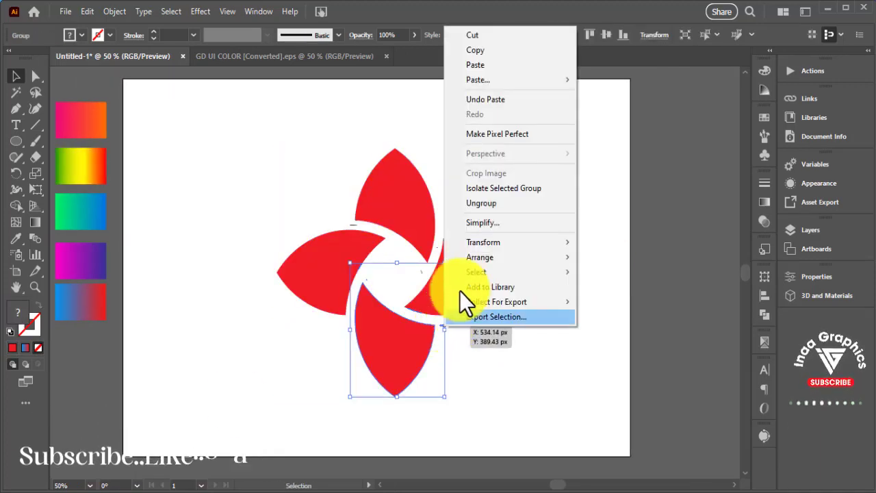
left_click(489, 207)
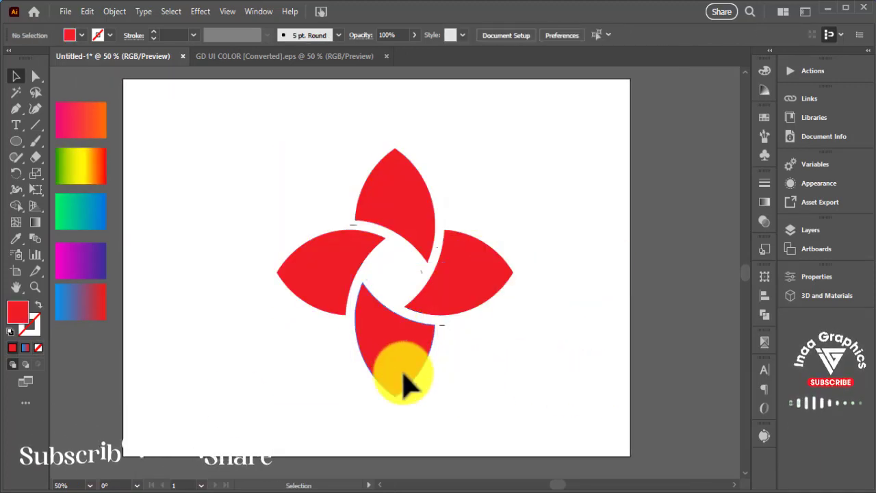
left_click_drag(406, 383, 417, 460)
key("ctrl+z")
left_click_drag(479, 274, 534, 267)
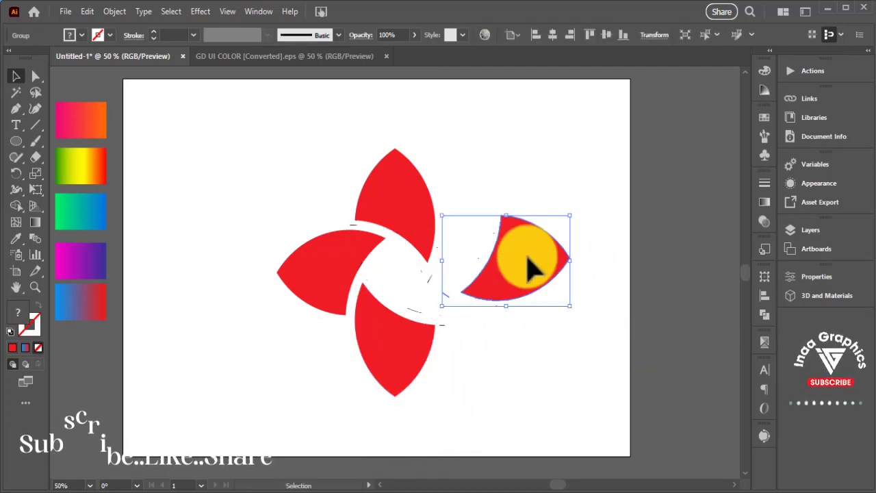
key("ctrl+z")
right_click(456, 284)
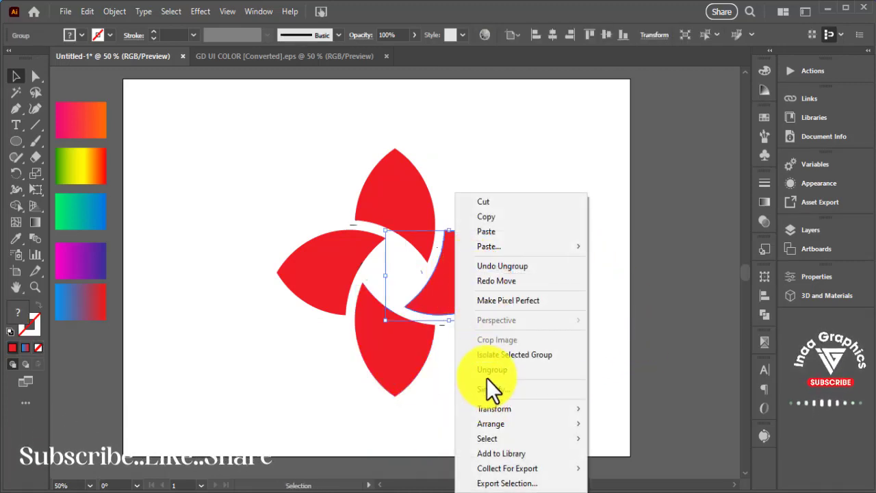
left_click(445, 153)
- Ungroup the top petal and check the left petal on its own
left_click(441, 161)
right_click(400, 201)
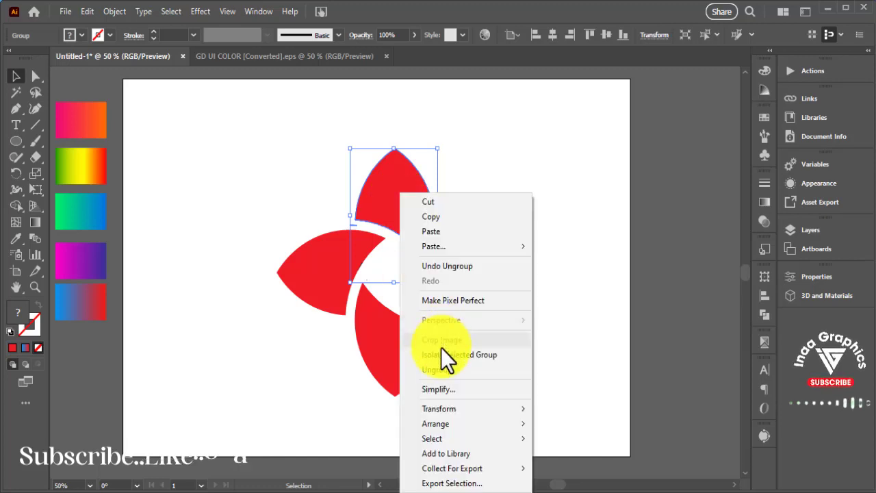
left_click(436, 369)
left_click(342, 266)
right_click(344, 263)
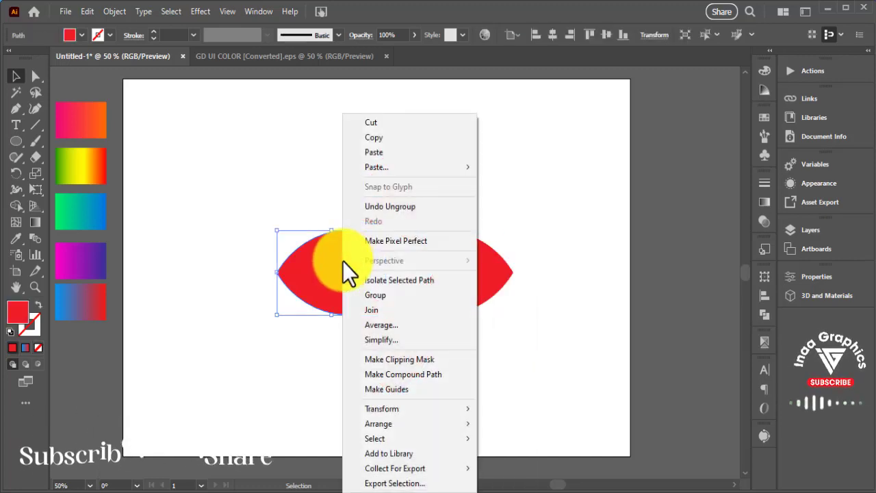
left_click(289, 297)
- Test-delete the left, top and right petals, then restore them with undo
left_click(328, 267)
left_click(371, 231, "shift")
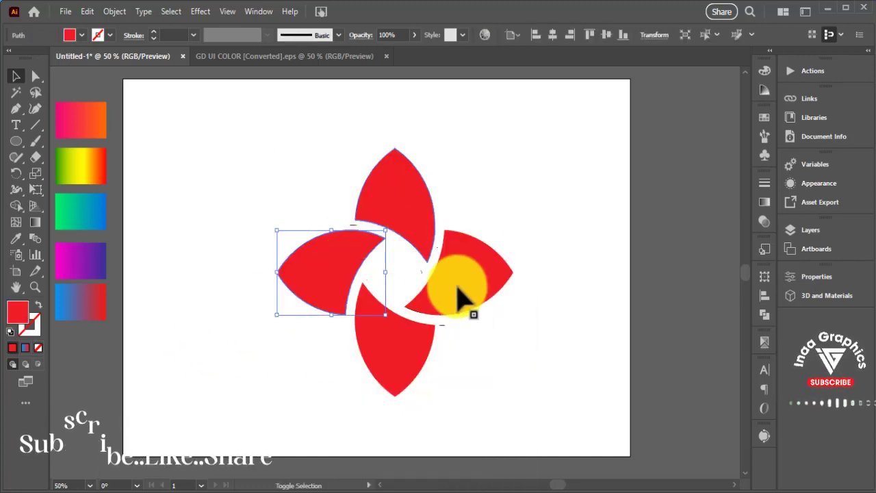
left_click(463, 297, "shift")
key("Delete")
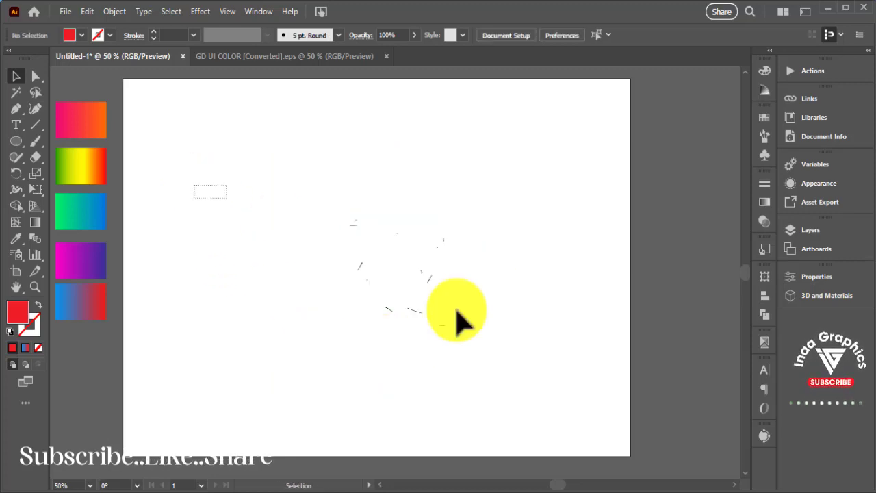
key("ctrl+a")
key("ctrl+z")
key("ctrl+z")
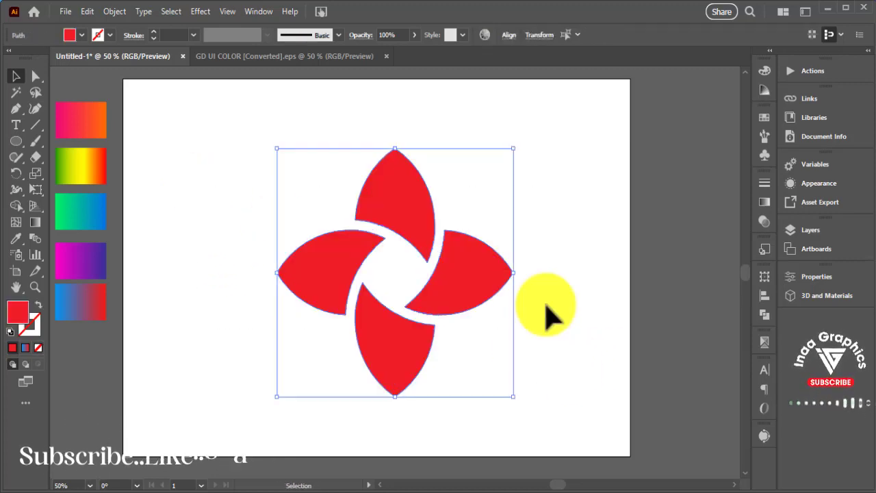
- Select all four petals and scale them up from the centre
left_click_drag(277, 188, 558, 342)
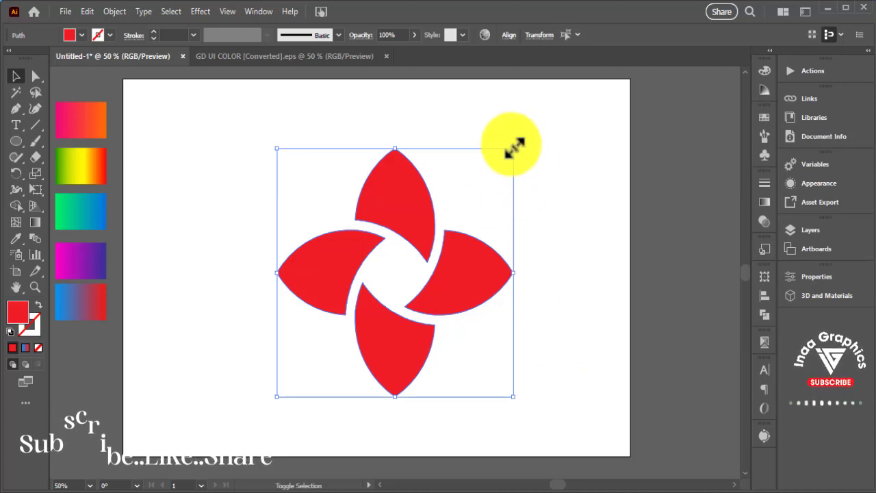
left_click_drag(518, 154, 534, 131)
left_click(590, 214)
scroll(572, 273, "left", 2)
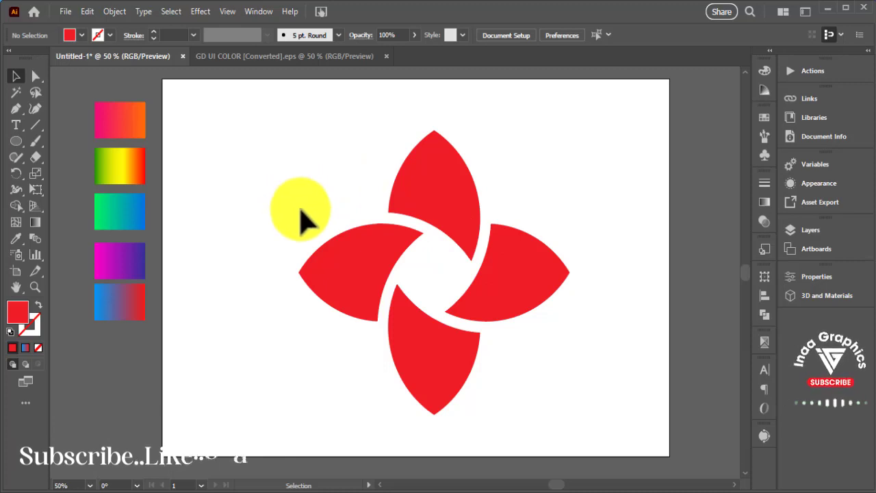
- Give the top petal the green-blue gradient and the bottom petal blue-red
left_click(445, 208)
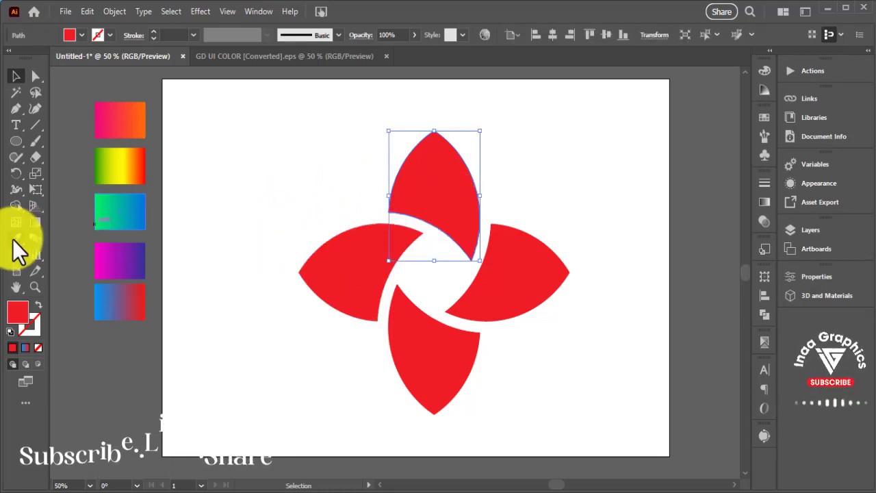
left_click(114, 210)
left_click(15, 76)
left_click(401, 362)
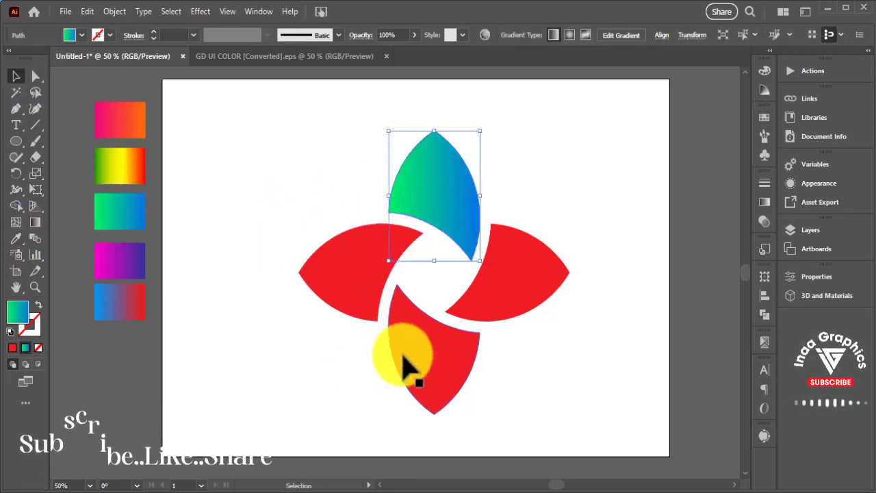
left_click(15, 239)
left_click(121, 294)
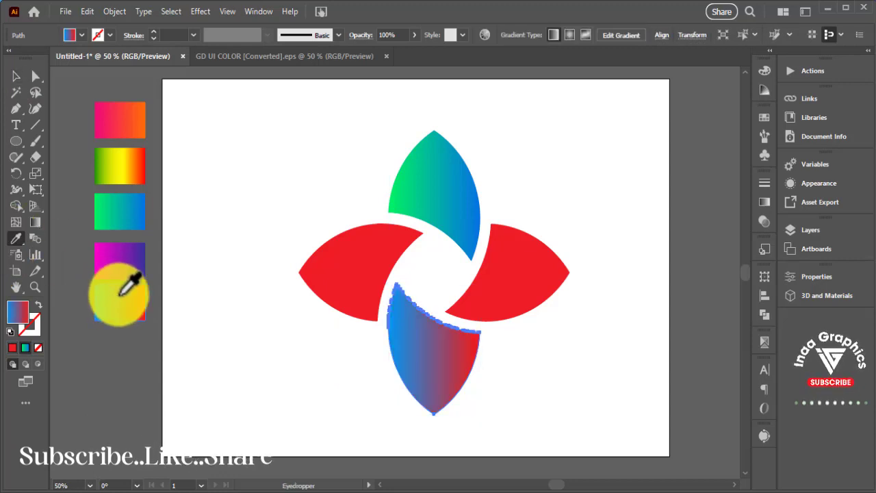
left_click(18, 78)
- Give the left petal the pink-orange gradient and the right petal yellow-red
left_click(327, 288)
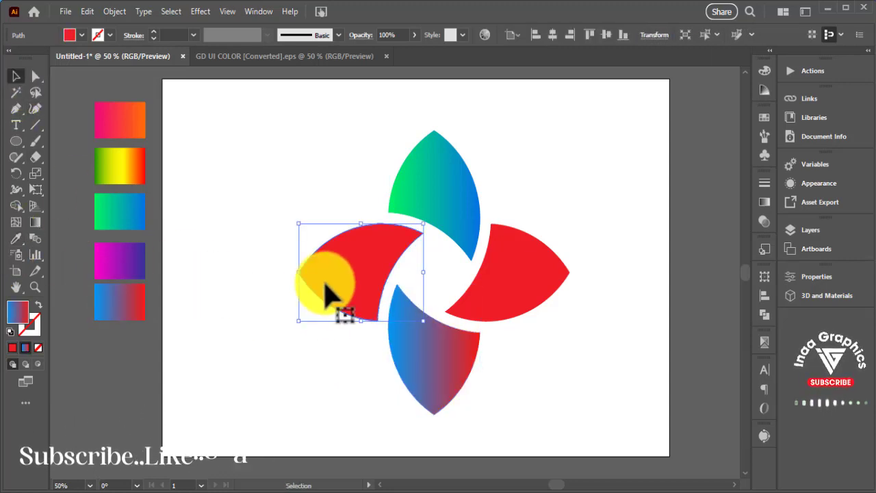
left_click(15, 239)
left_click(121, 164)
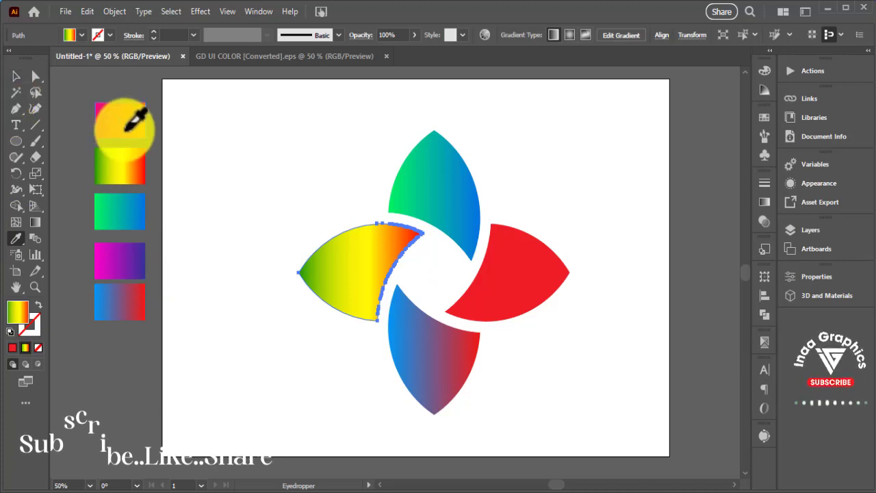
left_click(126, 129)
left_click(15, 77)
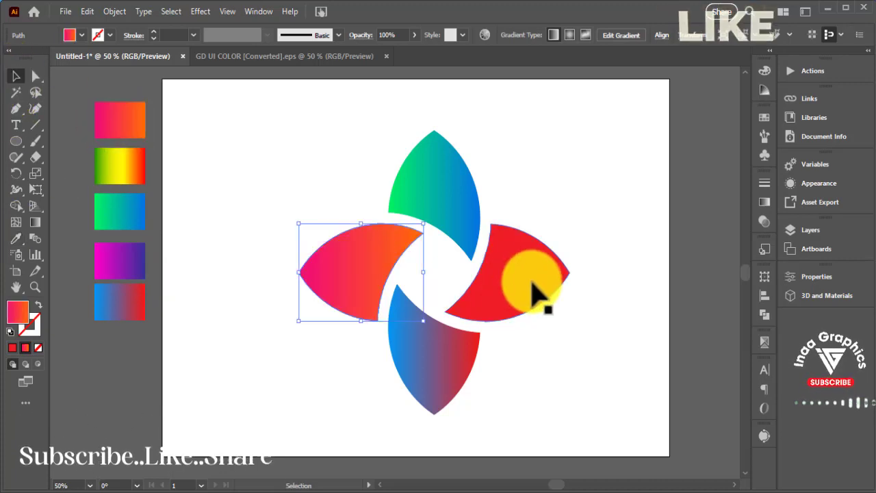
left_click(479, 284)
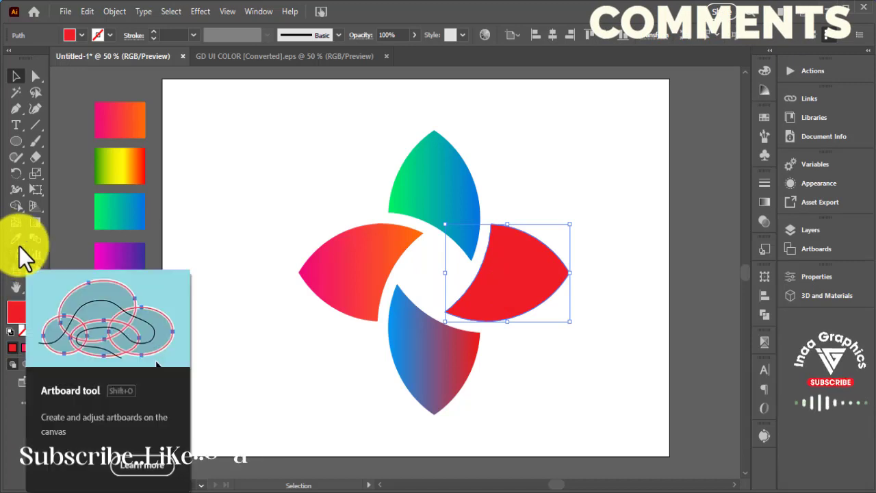
left_click(15, 238)
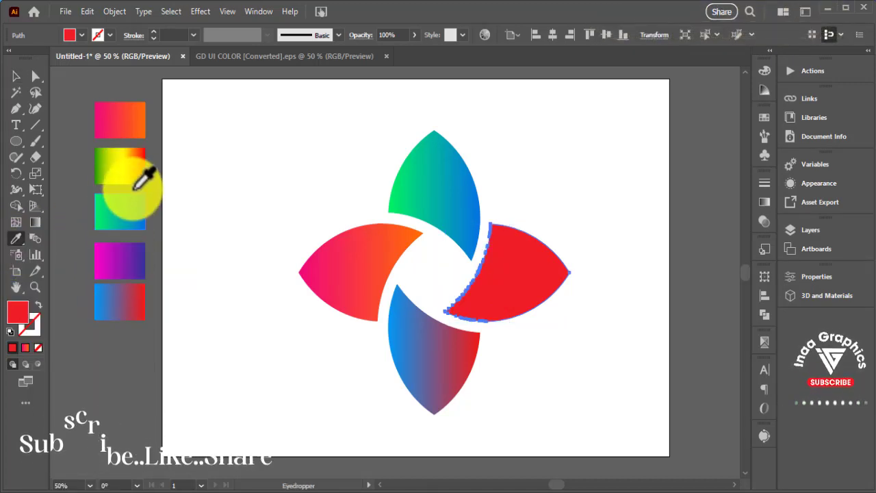
left_click(137, 156)
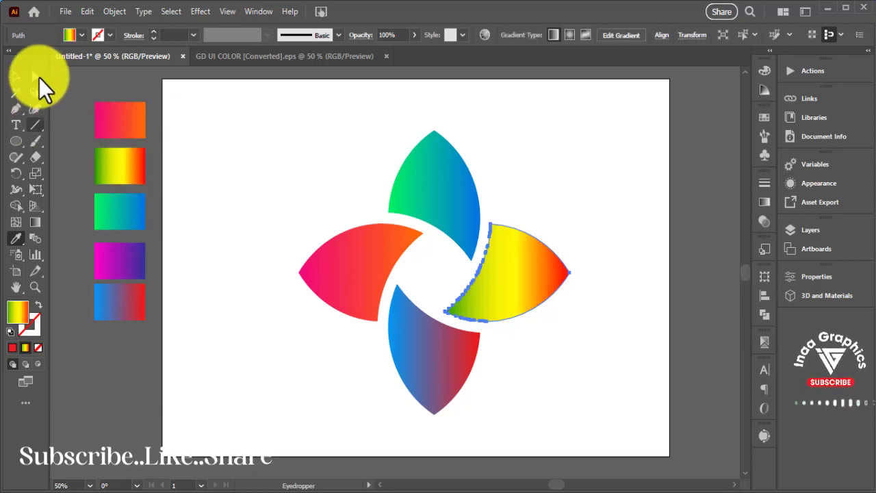
left_click(18, 77)
left_click(251, 179)
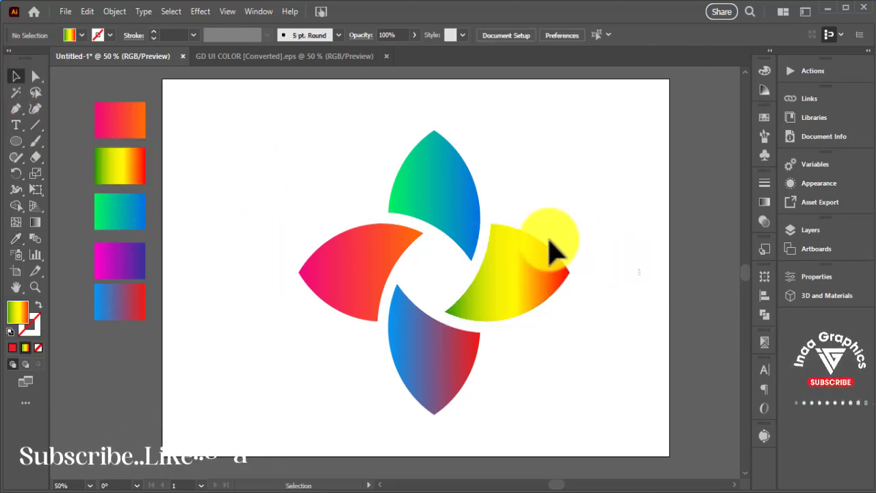
- Make the top petal's gradient run vertically from its tip
left_click(451, 226)
key("g")
left_click_drag(435, 130, 431, 181)
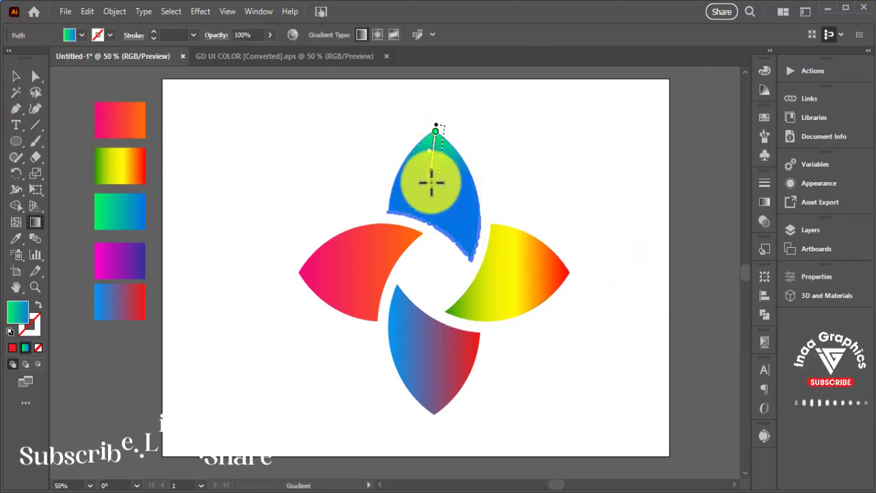
left_click(434, 218)
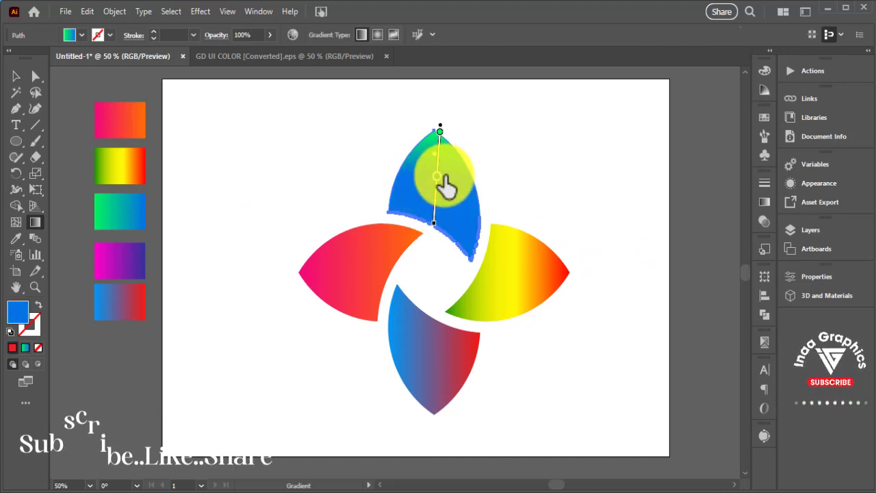
left_click(16, 77)
- Run the bottom petal's gradient top to bottom and drag the pink-orange swatch onto the artboard
left_click(320, 265)
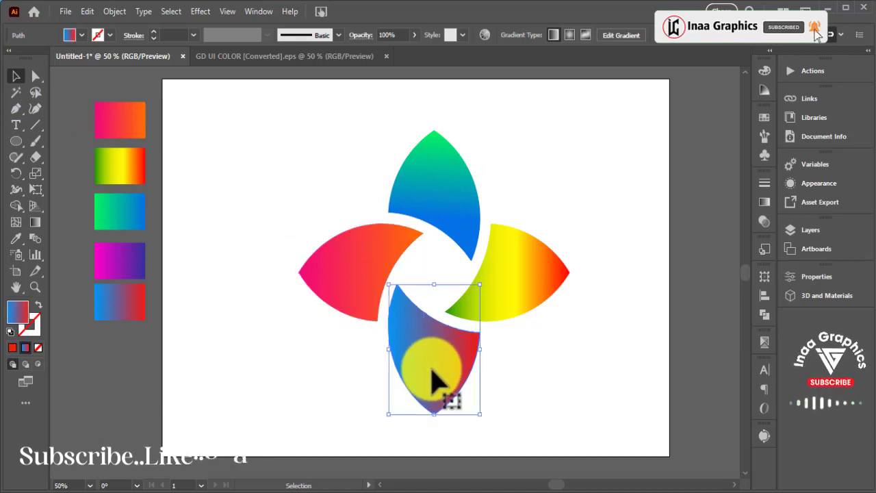
key("g")
mouse_move(435, 317)
left_mouse_down()
mouse_move(441, 388)
mouse_move(433, 395)
left_mouse_up()
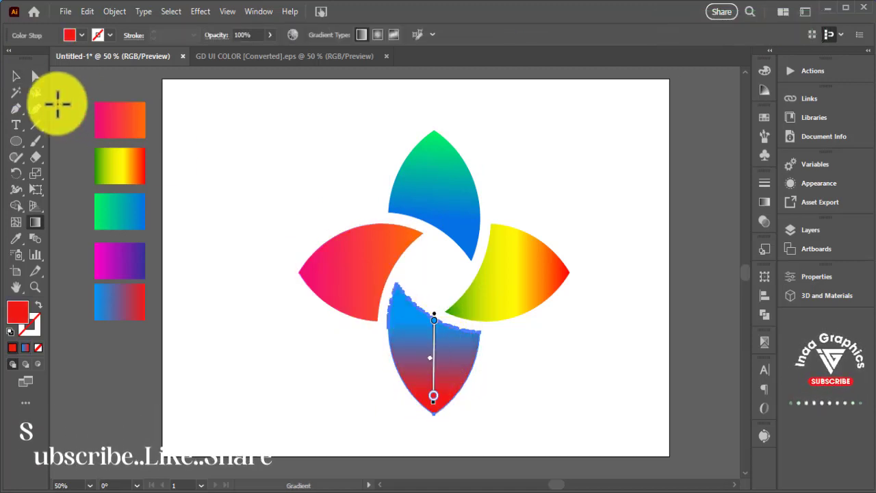
left_click(16, 76)
mouse_move(96, 125)
left_mouse_down()
mouse_move(308, 137)
mouse_move(606, 429)
left_mouse_up()
- Fill the background square behind the knot with black
left_click(69, 34)
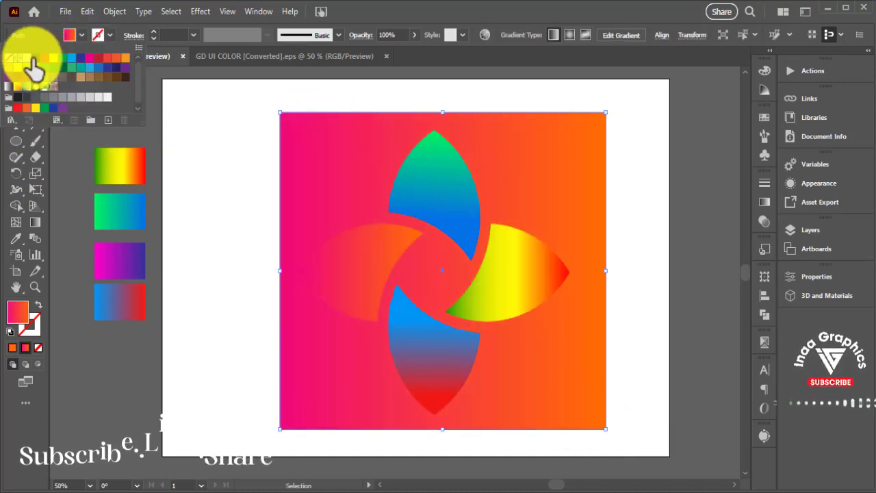
left_click(35, 58)
left_click(413, 103)
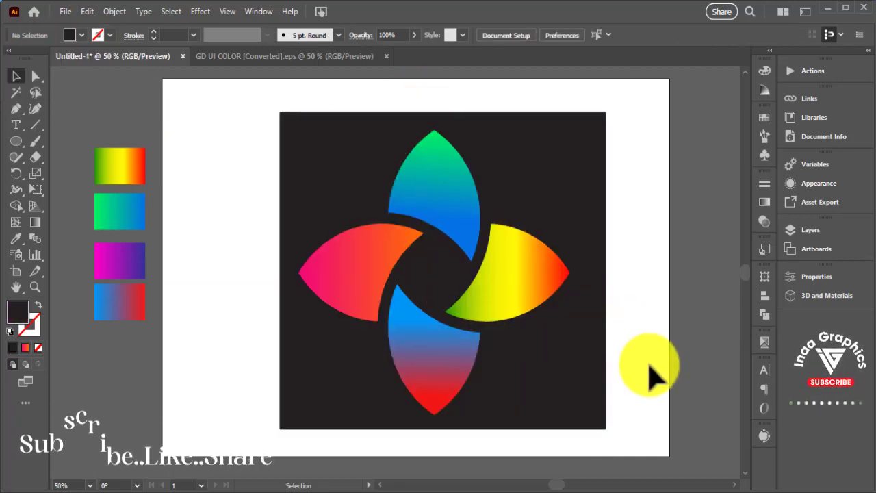